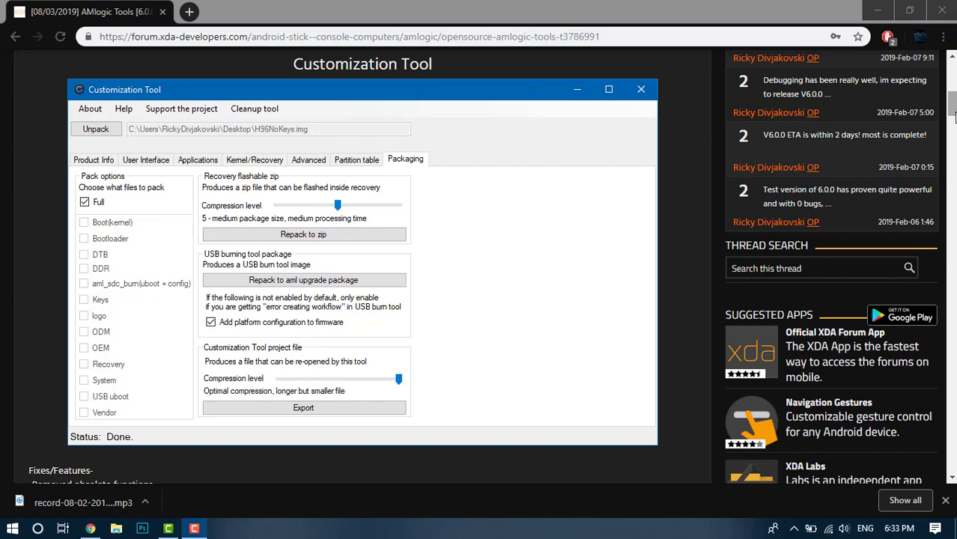
Review the AMlogic Tools 6.0.0 thread and its downloads page, closing the downloads page and minimizing the browser when done
{"action": "left_click_drag", "start_coordinate": [952, 120], "coordinate": [954, 82]}
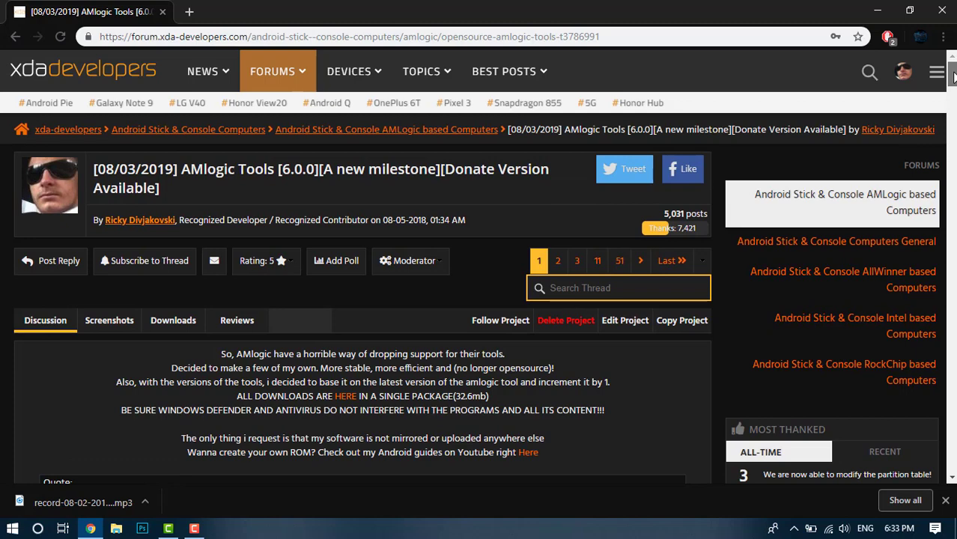
{"action": "scroll", "coordinate": [954, 75], "scroll_direction": "down", "scroll_amount": 2}
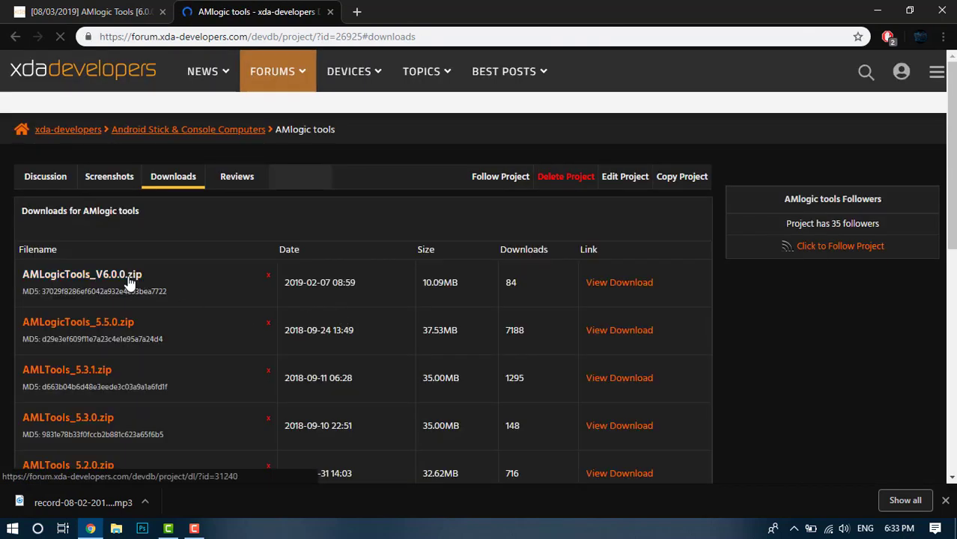
{"action": "left_click", "coordinate": [116, 9]}
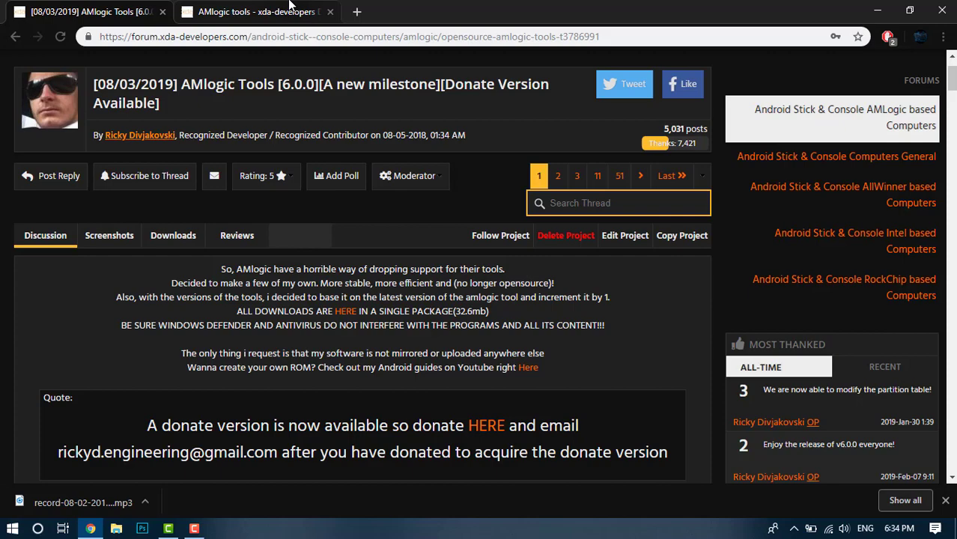
{"action": "left_click", "coordinate": [315, 14]}
{"action": "left_click", "coordinate": [330, 12]}
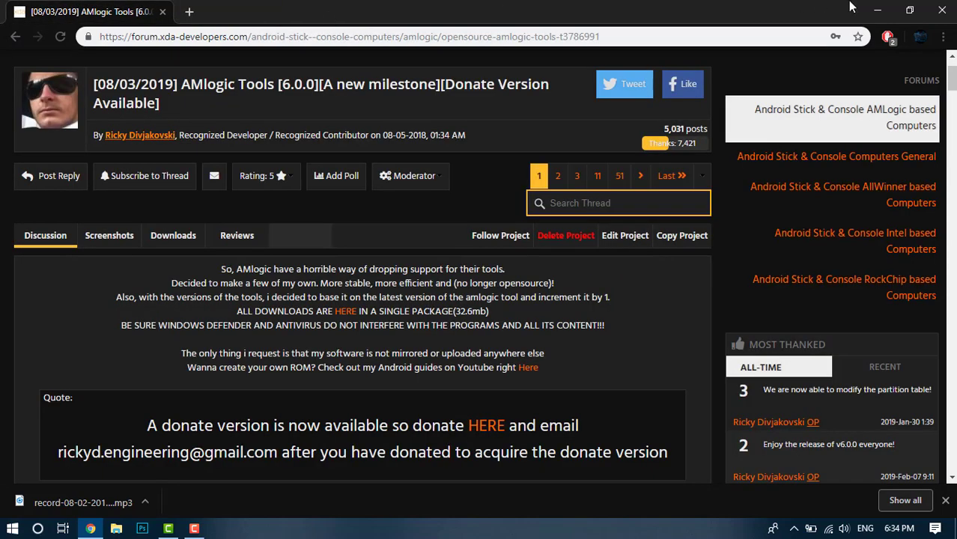
{"action": "left_click", "coordinate": [876, 10]}
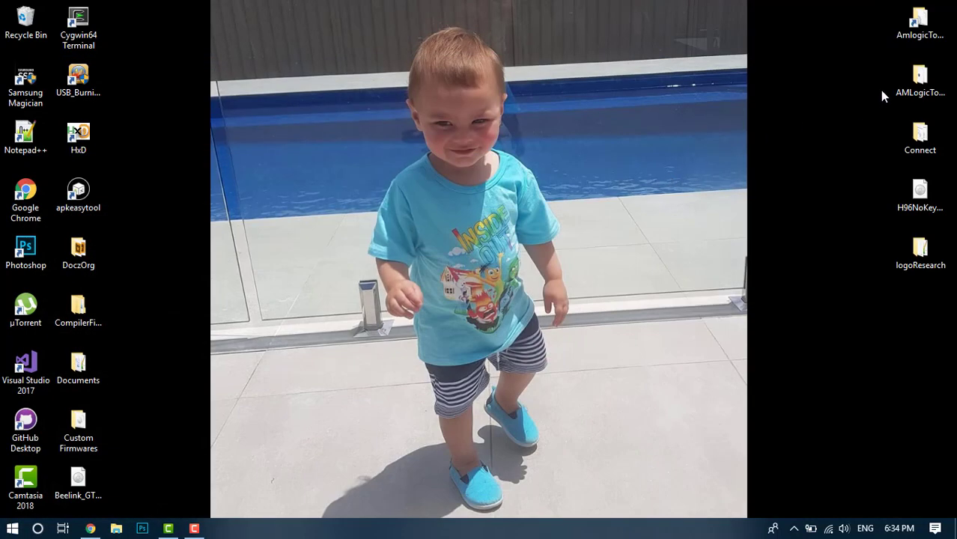
Launch CustomizationTool.exe from the AMLogicTools_V6.0.0 folder on the desktop and minimize the folder window
{"action": "double_click", "coordinate": [920, 79]}
{"action": "key", "text": "Down"}
{"action": "key", "text": "Down"}
{"action": "key", "text": "Down"}
{"action": "key", "text": "Down"}
{"action": "key", "text": "Down"}
{"action": "key", "text": "Down"}
{"action": "key", "text": "Down"}
{"action": "key", "text": "Down"}
{"action": "key", "text": "Down"}
{"action": "key", "text": "Down"}
{"action": "key", "text": "Down"}
{"action": "key", "text": "Down"}
{"action": "key", "text": "Down"}
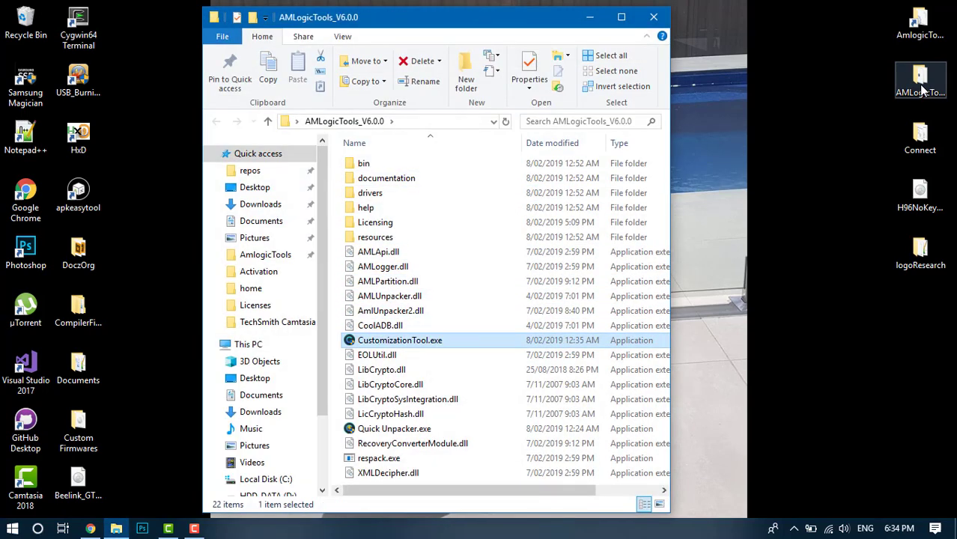
{"action": "key", "text": "Return"}
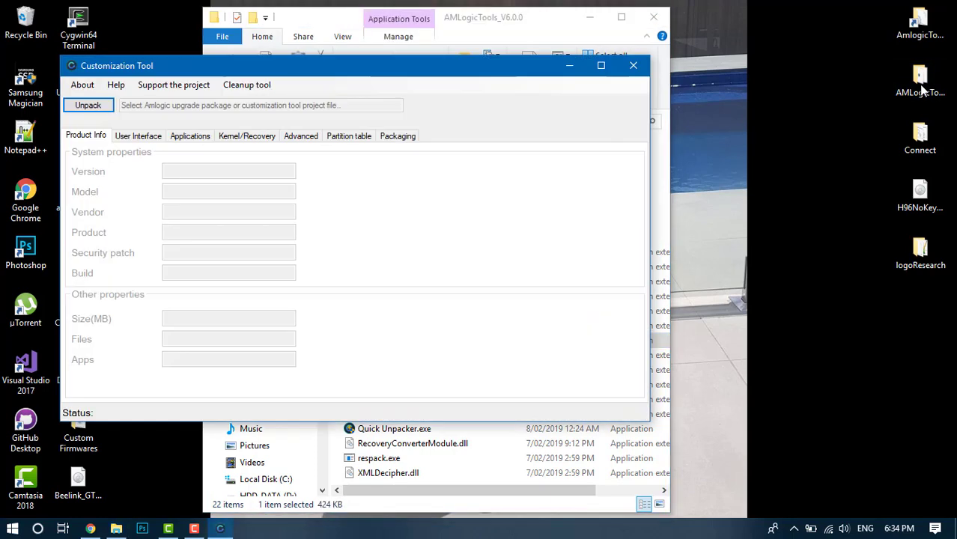
{"action": "key", "text": "alt+Tab"}
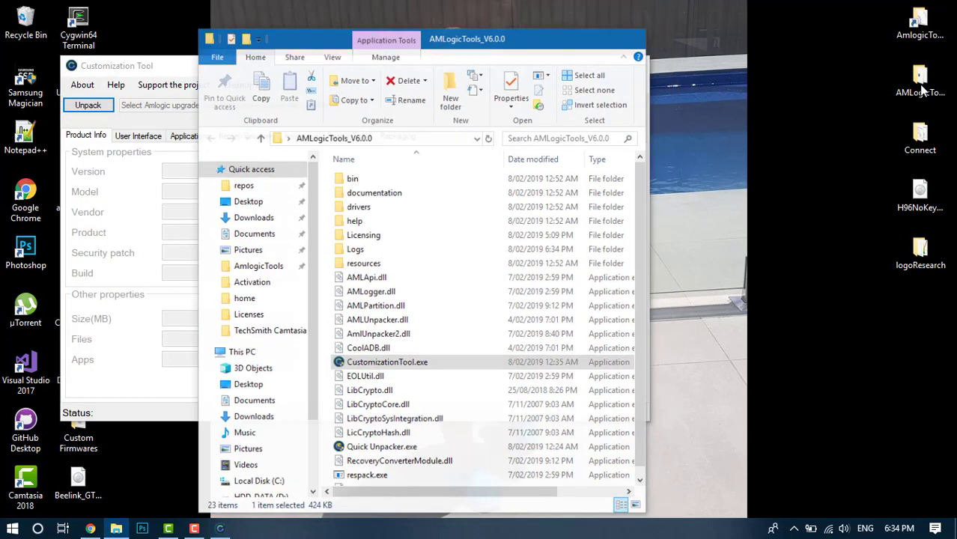
{"action": "key", "text": "super+Down"}
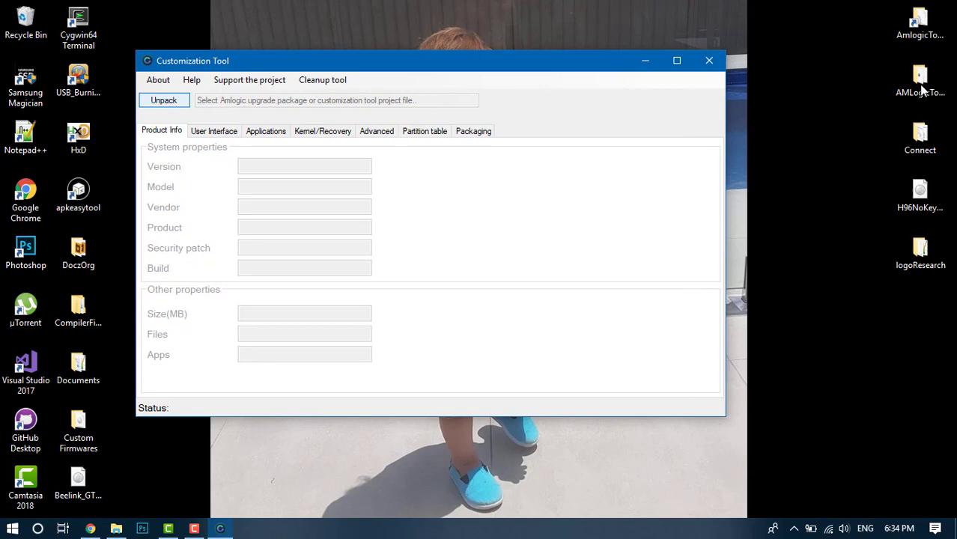
Select Beelink_GT1_Mini_8.1.0.img from the desktop as the upgrade package to unpack
{"action": "key", "text": "Return"}
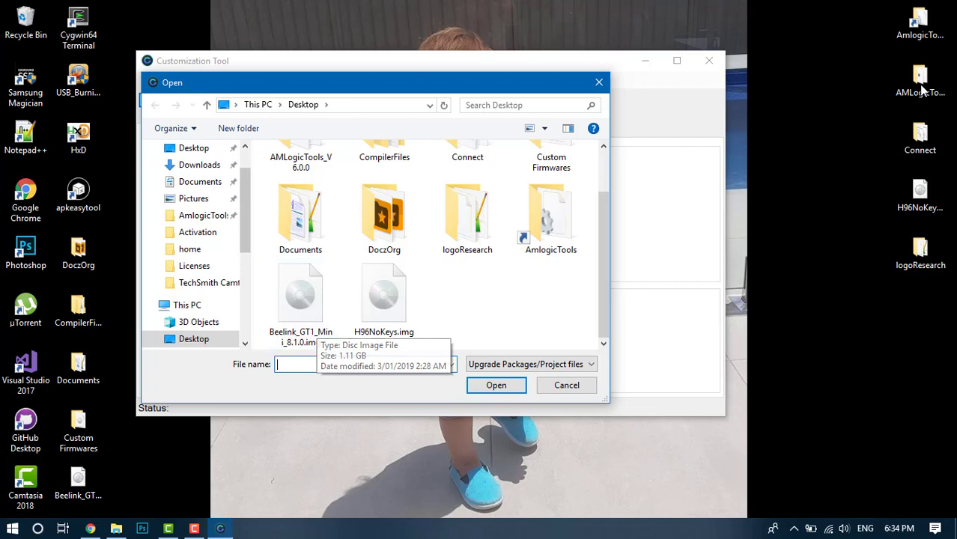
{"action": "left_click", "coordinate": [307, 314]}
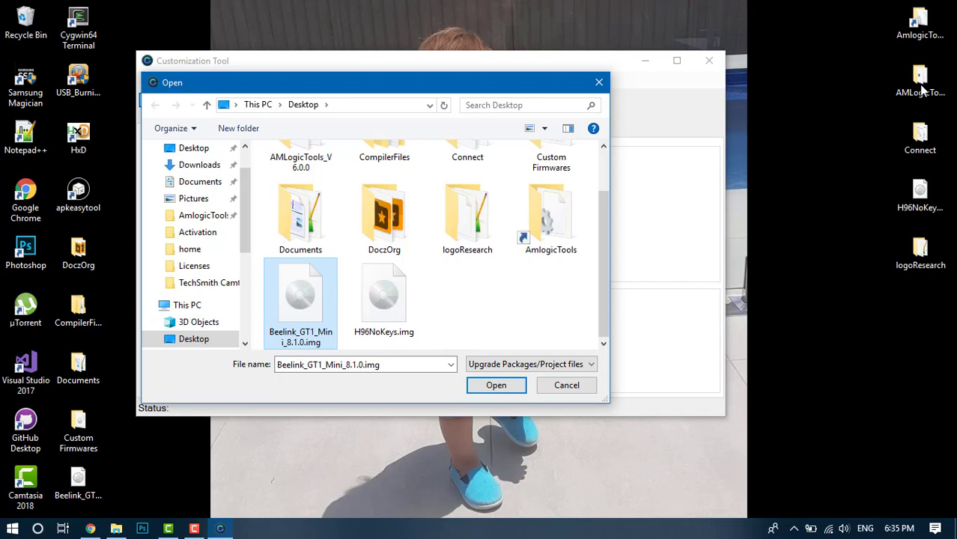
{"action": "key", "text": "Return"}
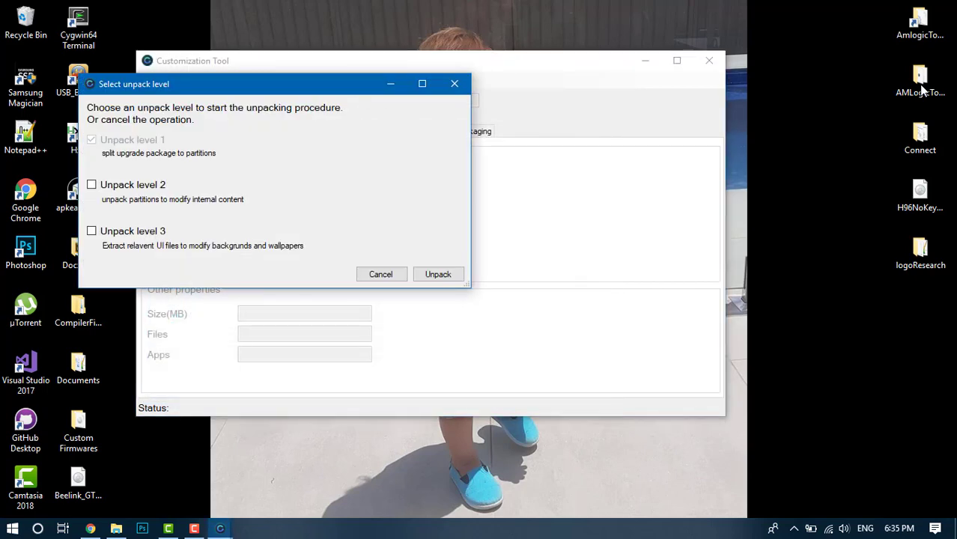
Unpack the firmware with unpack levels 2 and 3 enabled and dismiss the completion message
{"action": "key", "text": "space"}
{"action": "key", "text": "Tab"}
{"action": "key", "text": "space"}
{"action": "key", "text": "Return"}
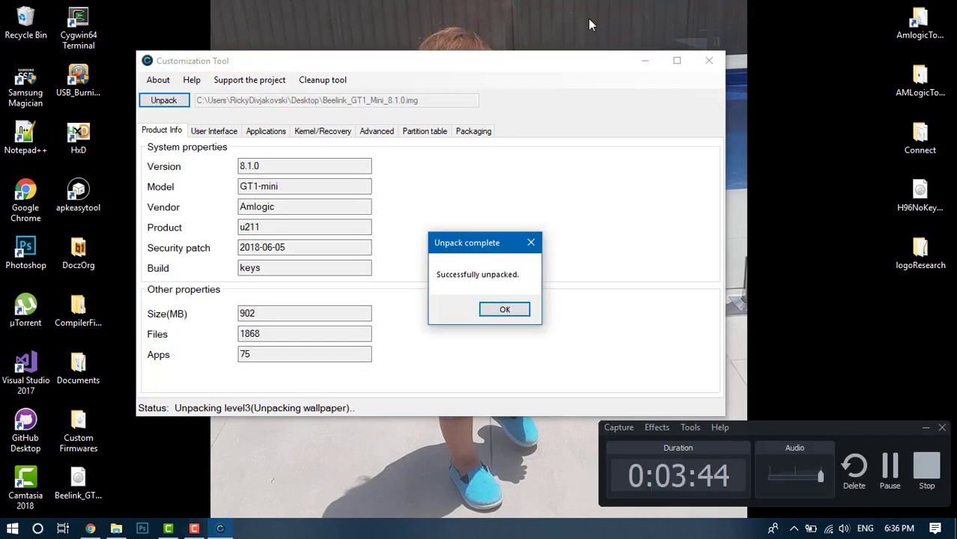
{"action": "key", "text": "Return"}
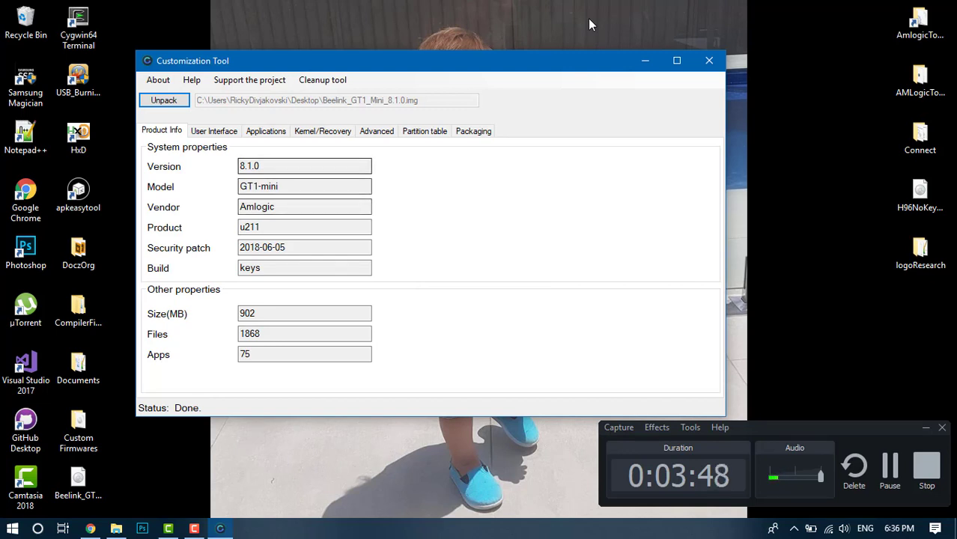
{"action": "key", "text": "Tab"}
{"action": "key", "text": "End"}
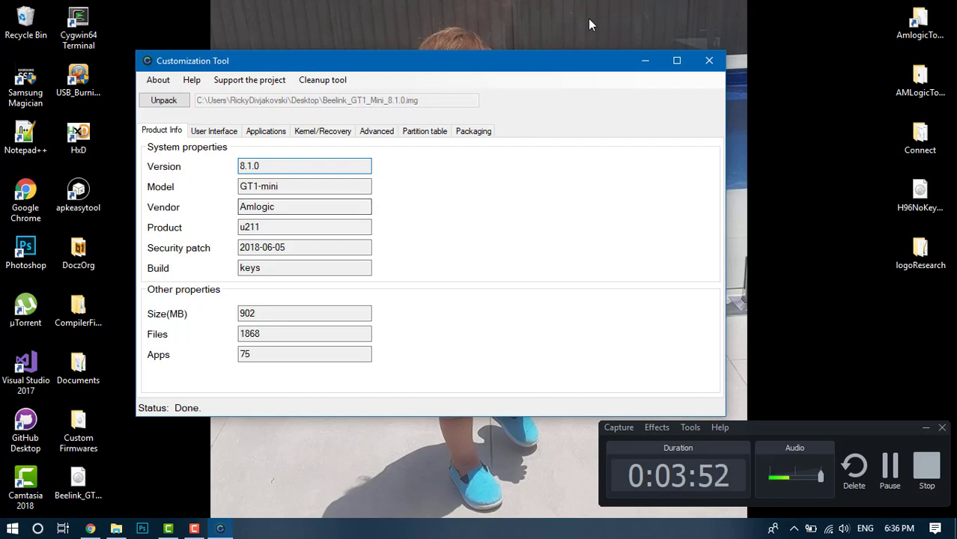
{"action": "key", "text": "Tab"}
{"action": "key", "text": "shift+Tab"}
{"action": "key", "text": "End"}
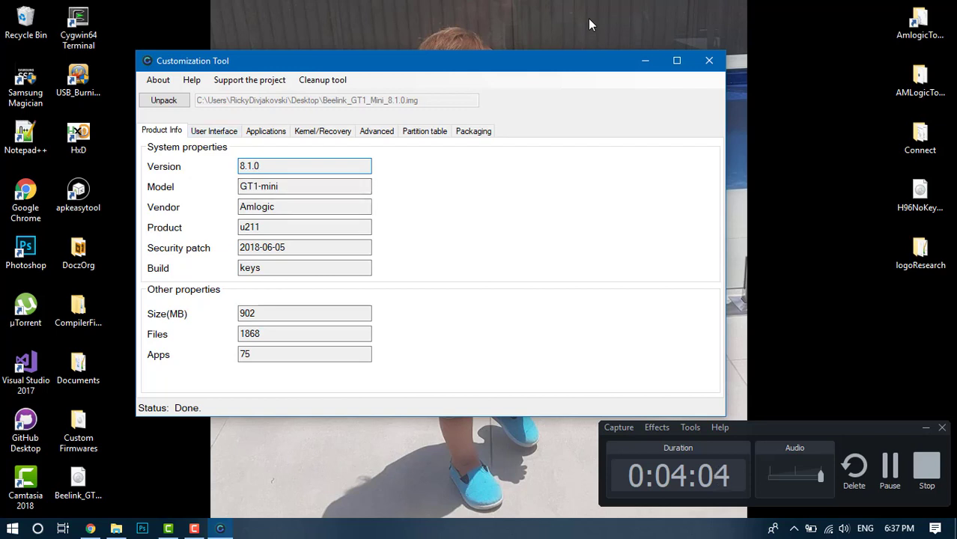
Display the firmware's boot animation in the user interface section, continuing past the exception errors
{"action": "key", "text": "ctrl+Tab"}
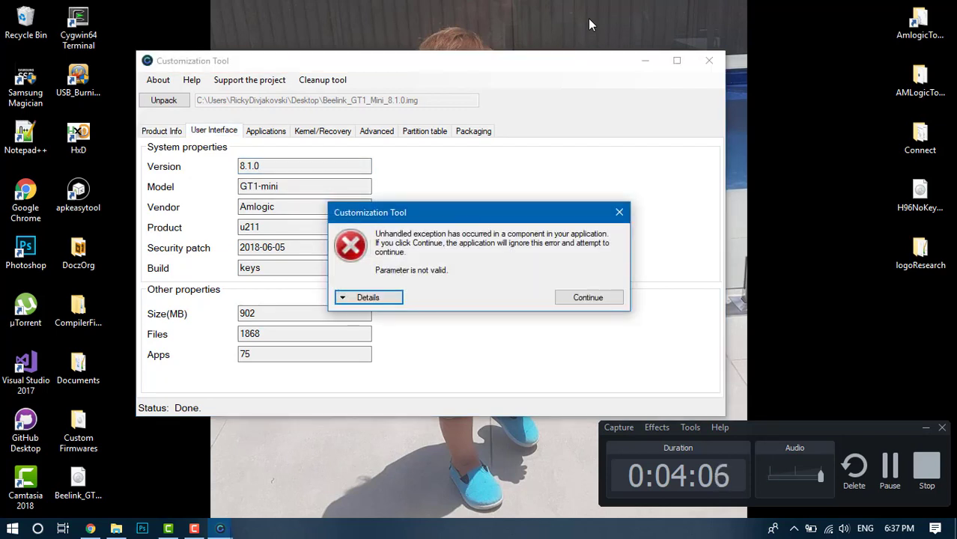
{"action": "key", "text": "Tab"}
{"action": "key", "text": "Return"}
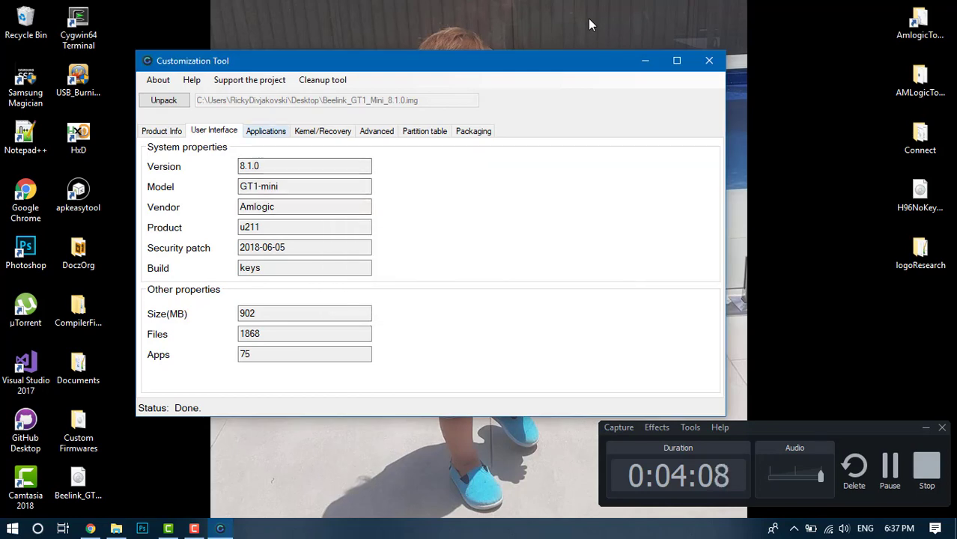
{"action": "key", "text": "ctrl+Tab"}
{"action": "key", "text": "ctrl+shift+Tab"}
{"action": "key", "text": "Tab"}
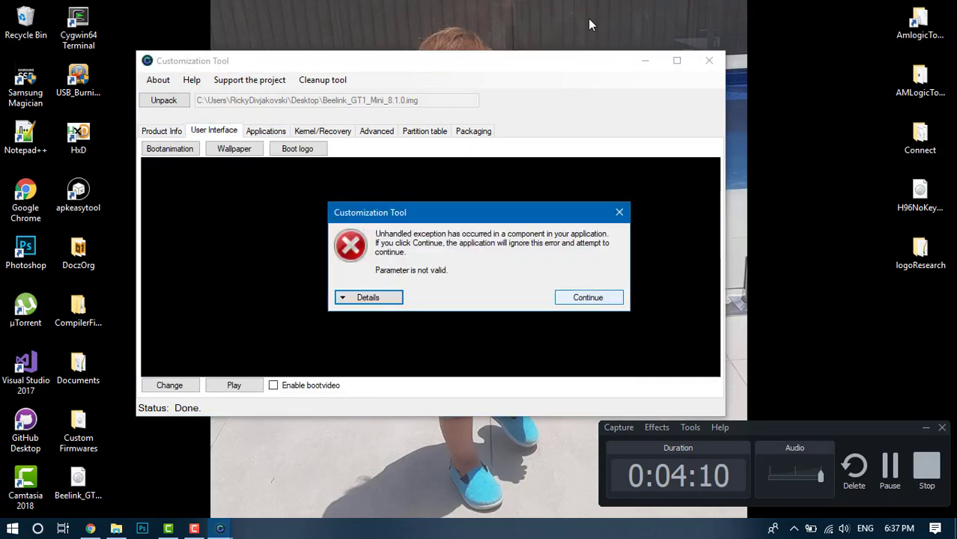
{"action": "key", "text": "Return"}
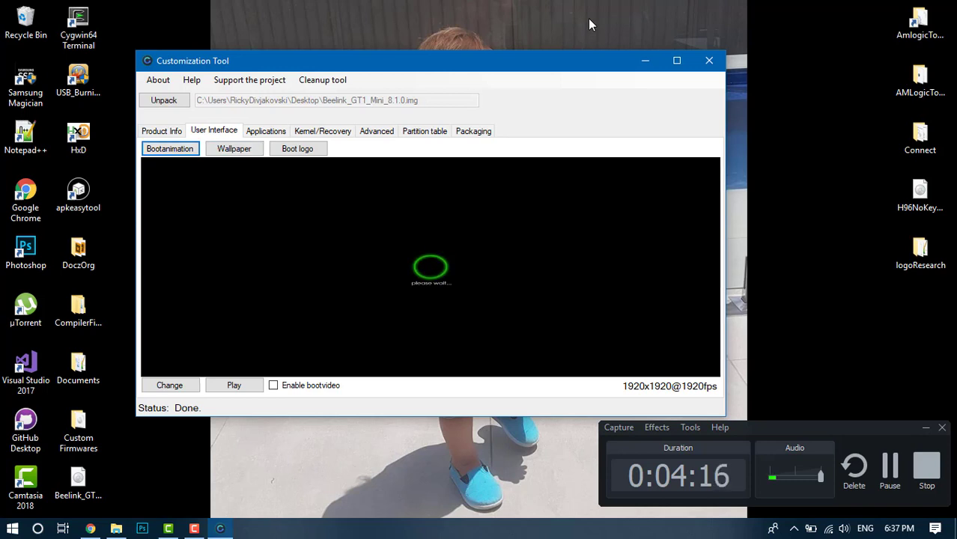
View the firmware's boot logo and try to display its wallpaper, dismissing the resulting message
{"action": "left_click", "coordinate": [297, 148]}
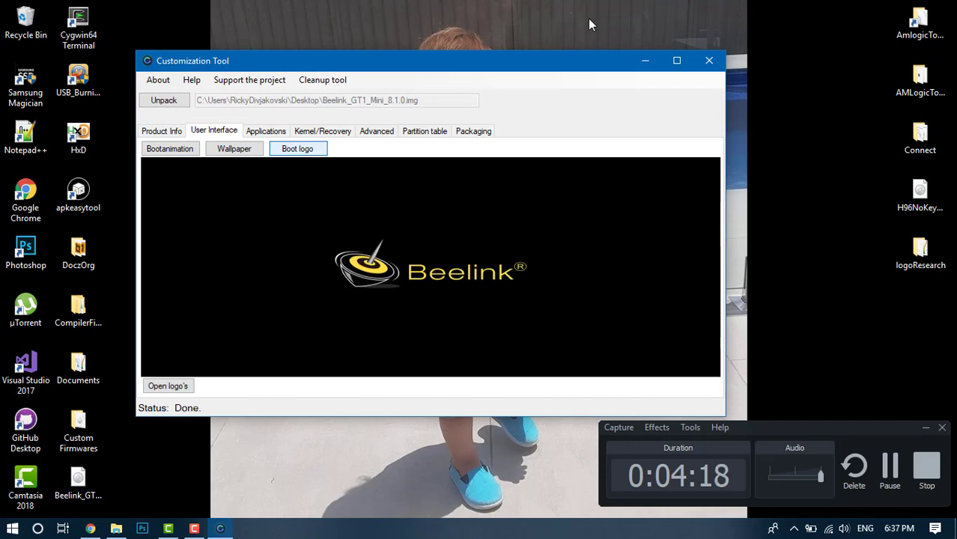
{"action": "key", "text": "shift+Tab"}
{"action": "key", "text": "space"}
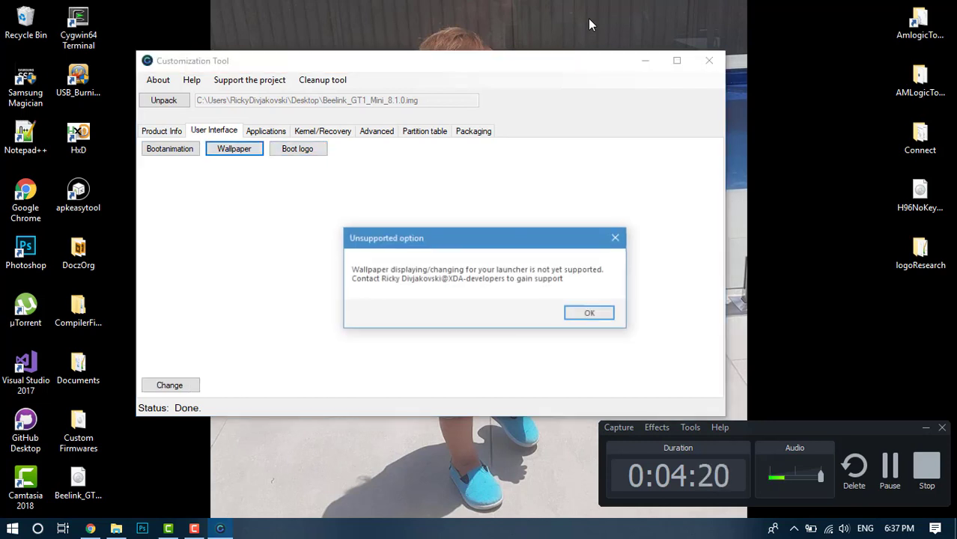
{"action": "key", "text": "Return"}
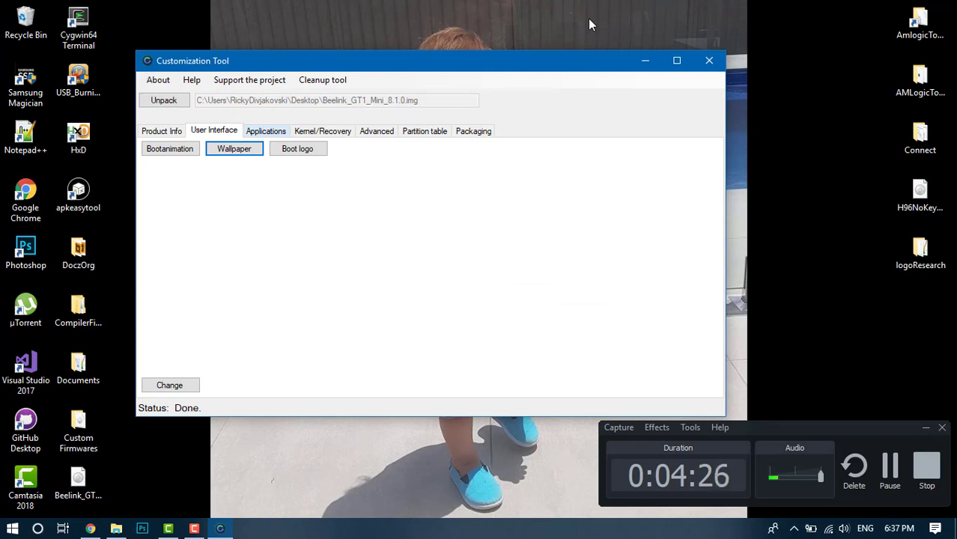
Show the firmware's applications located inside /system/preinstall
{"action": "key", "text": "ctrl+Tab"}
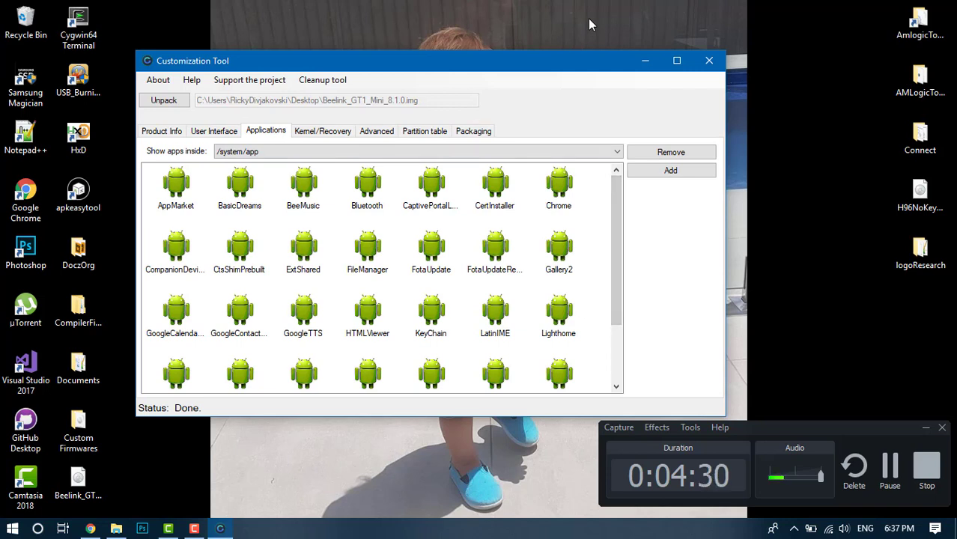
{"action": "key", "text": "Tab"}
{"action": "key", "text": "alt+Down"}
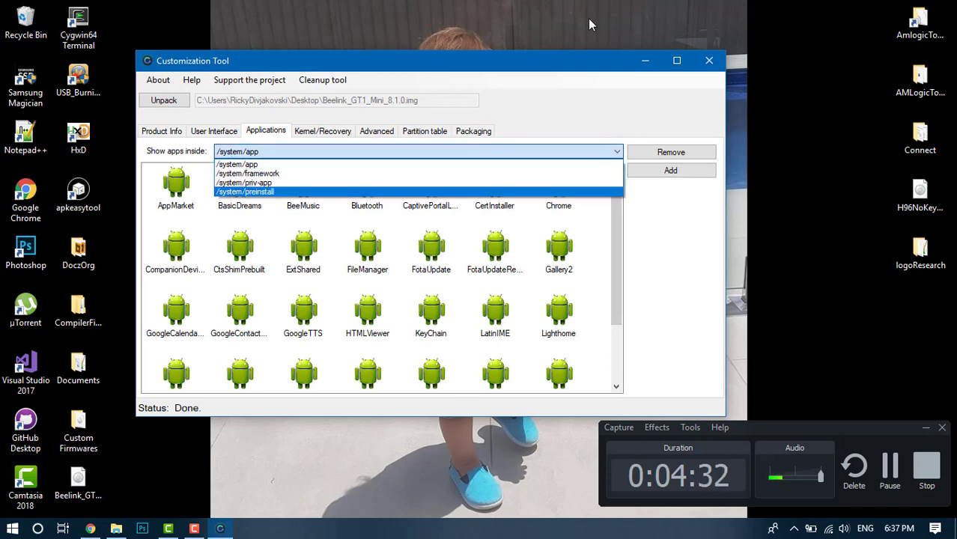
{"action": "key", "text": "Return"}
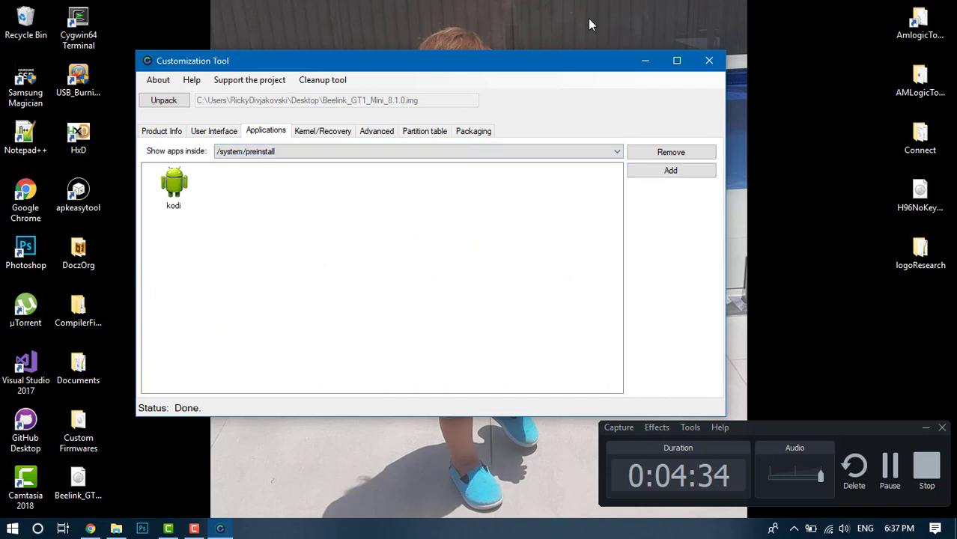
View the kernel and recovery options and the file chooser for replacing the recovery, cancelling without picking a file
{"action": "key", "text": "ctrl+Tab"}
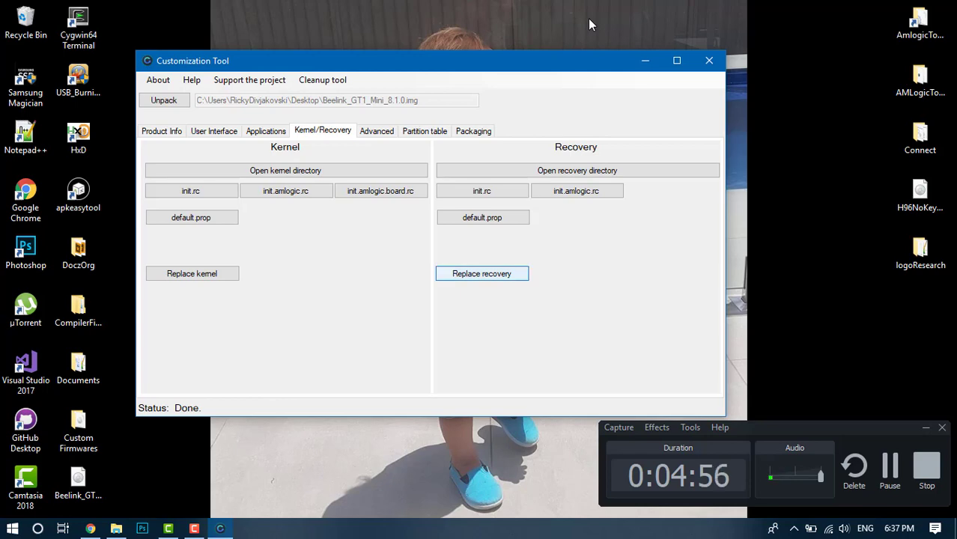
{"action": "key", "text": "Return"}
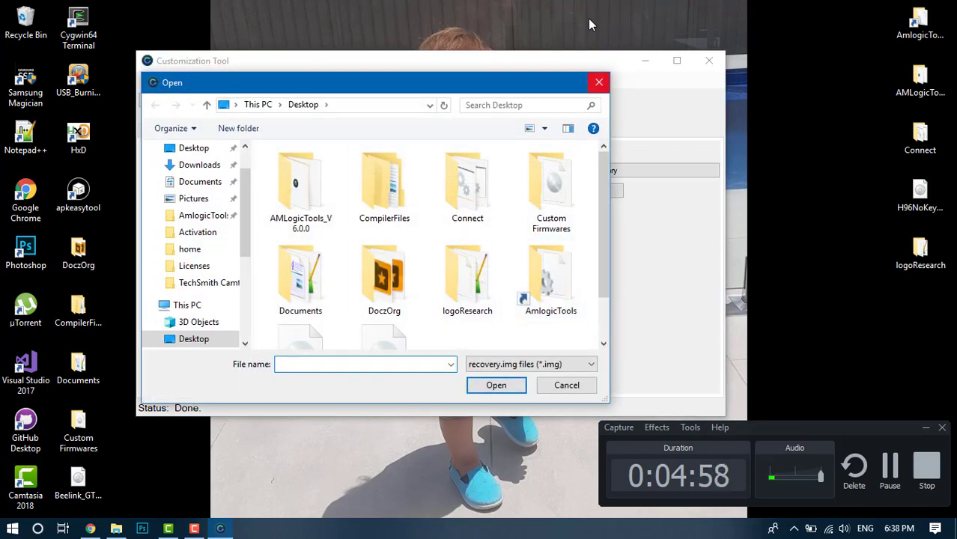
{"action": "key", "text": "Escape"}
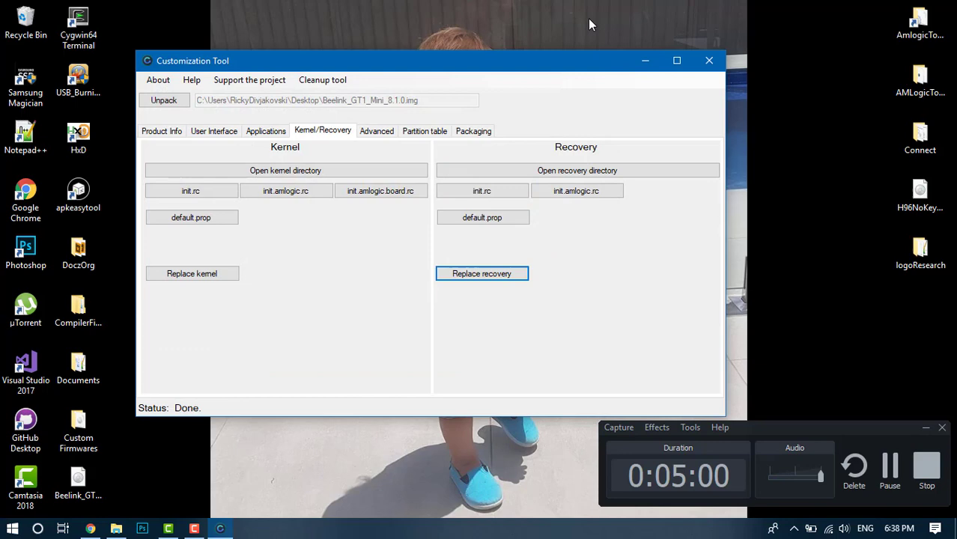
Implement adblocking in the firmware from the advanced system options and dismiss the completion message
{"action": "key", "text": "ctrl+Tab"}
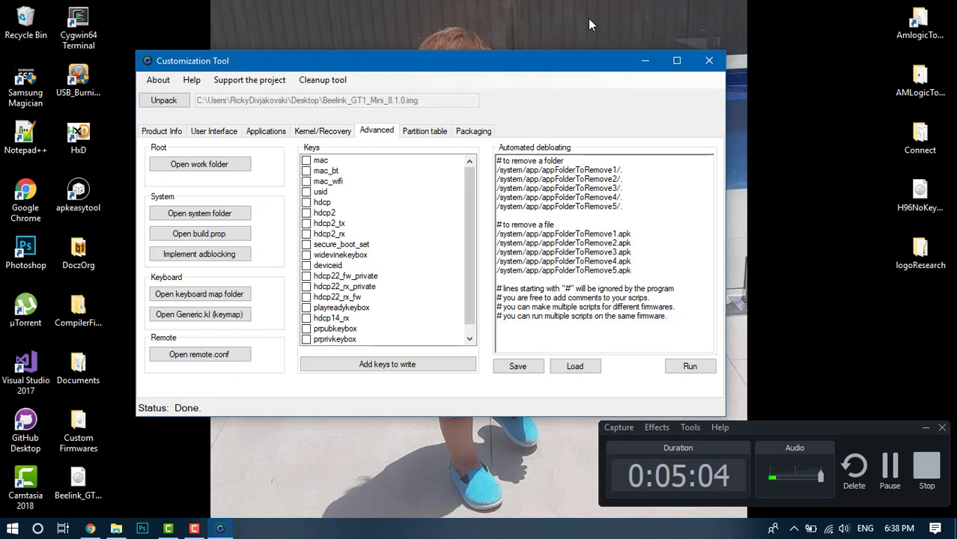
{"action": "key", "text": "Tab"}
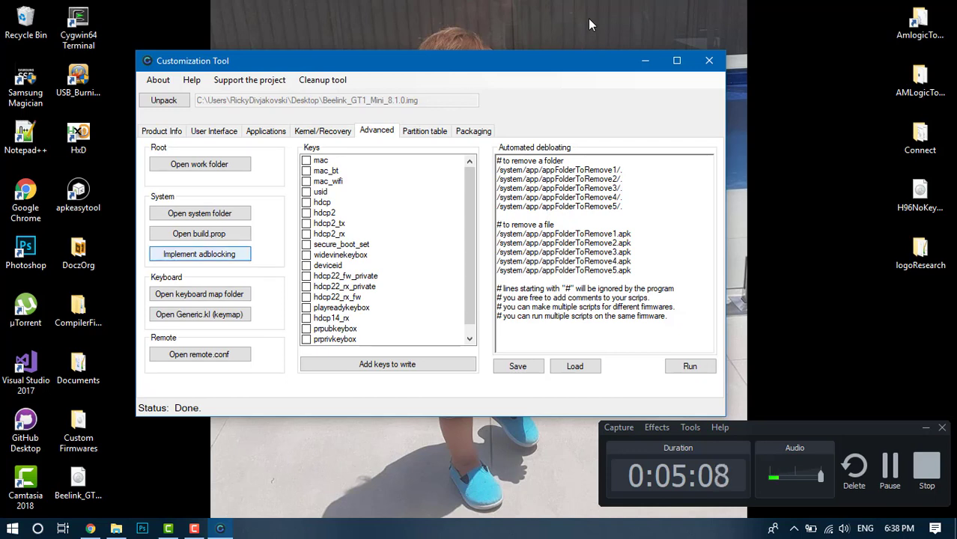
{"action": "key", "text": "space"}
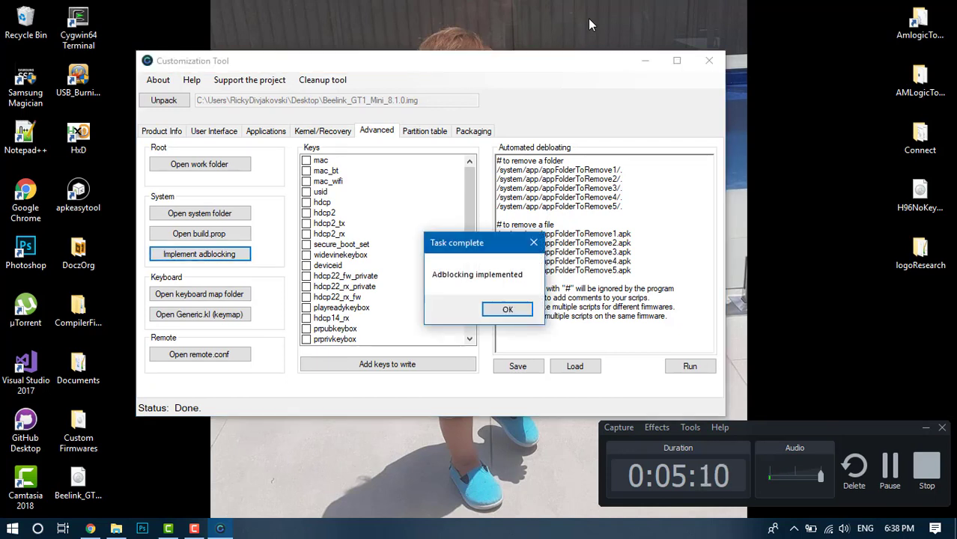
{"action": "key", "text": "Return"}
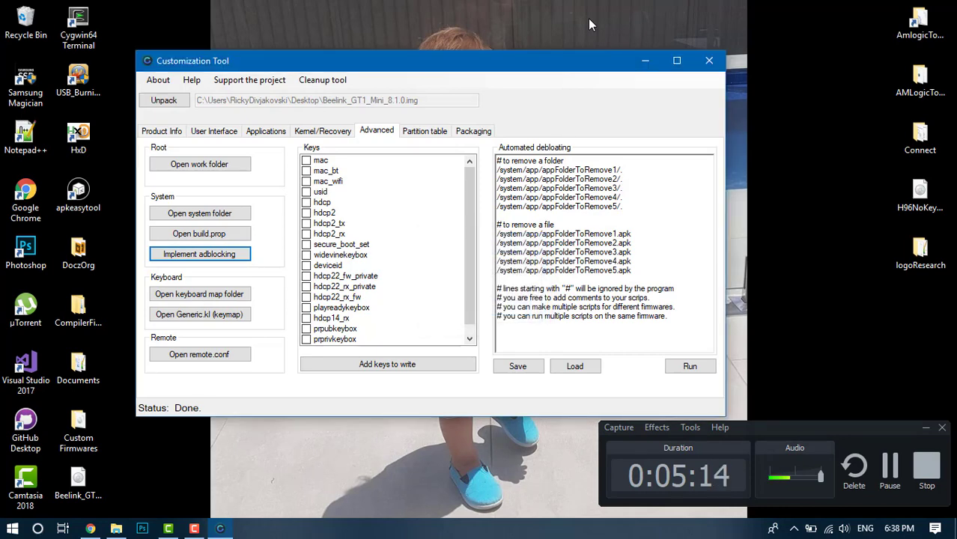
Examine the automated debloating script and display the firmware's partition table
{"action": "key", "text": "Tab"}
{"action": "key", "text": "ctrl+End"}
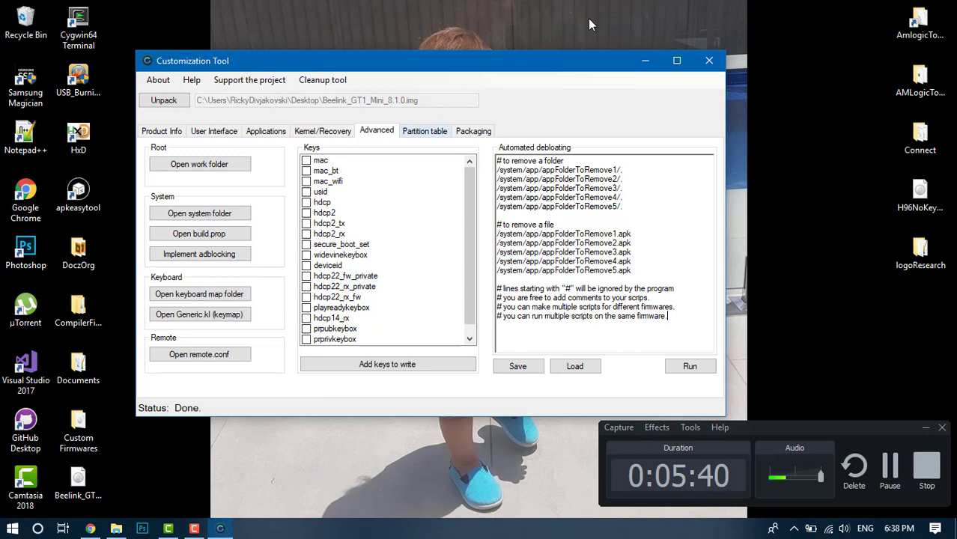
{"action": "key", "text": "ctrl+Tab"}
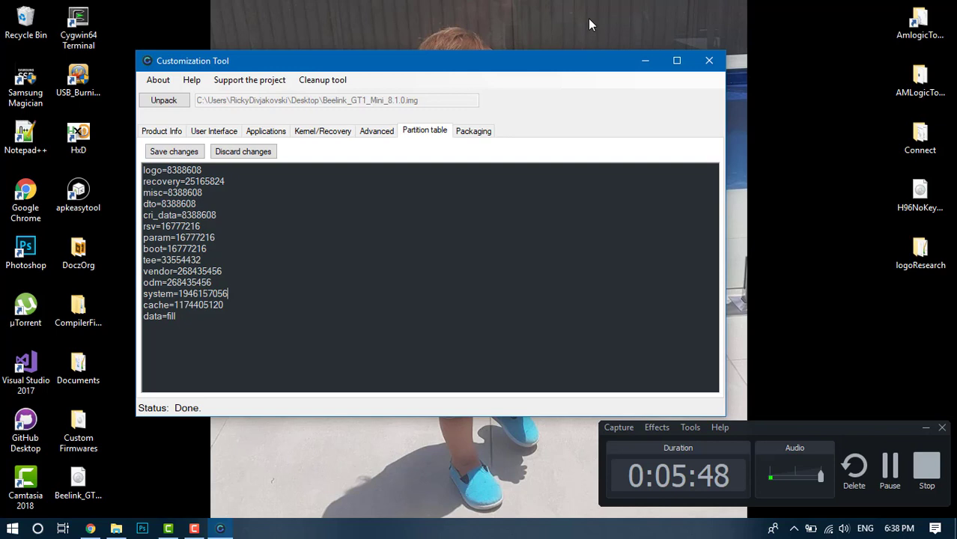
Highlight the system partition's size in the partition table and display the packaging options
{"action": "key", "text": "ctrl+shift+Left"}
{"action": "key", "text": "ctrl+shift+Left"}
{"action": "key", "text": "ctrl+shift+Left"}
{"action": "key", "text": "ctrl+shift+Left"}
{"action": "key", "text": "ctrl+shift+Right"}
{"action": "key", "text": "ctrl+shift+Right"}
{"action": "key", "text": "ctrl+shift+Right"}
{"action": "key", "text": "Right"}
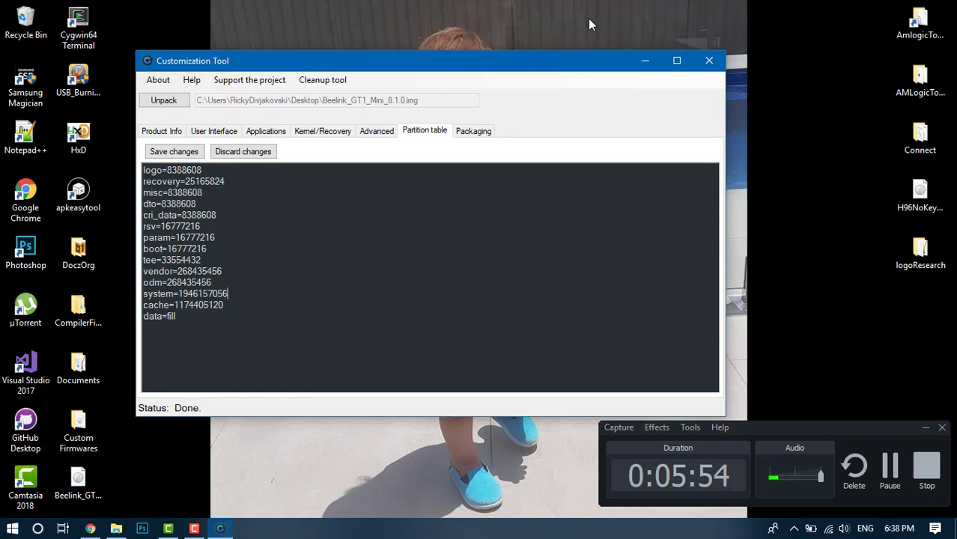
{"action": "key", "text": "ctrl+shift+Left"}
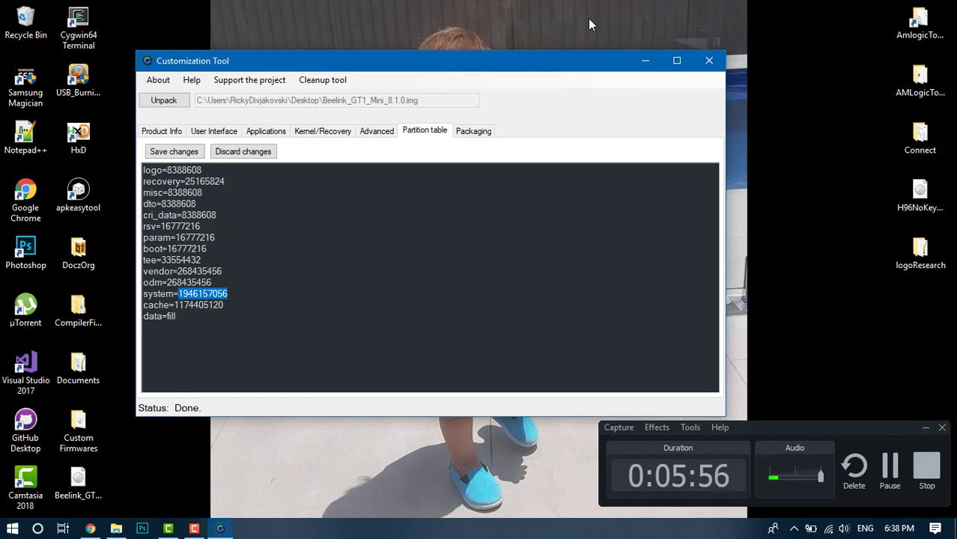
{"action": "key", "text": "ctrl+End"}
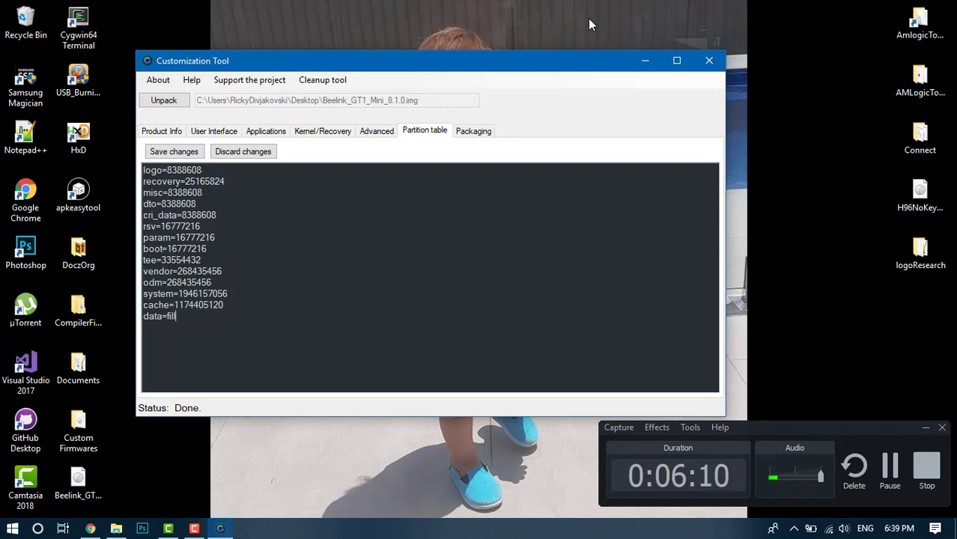
{"action": "key", "text": "ctrl+Tab"}
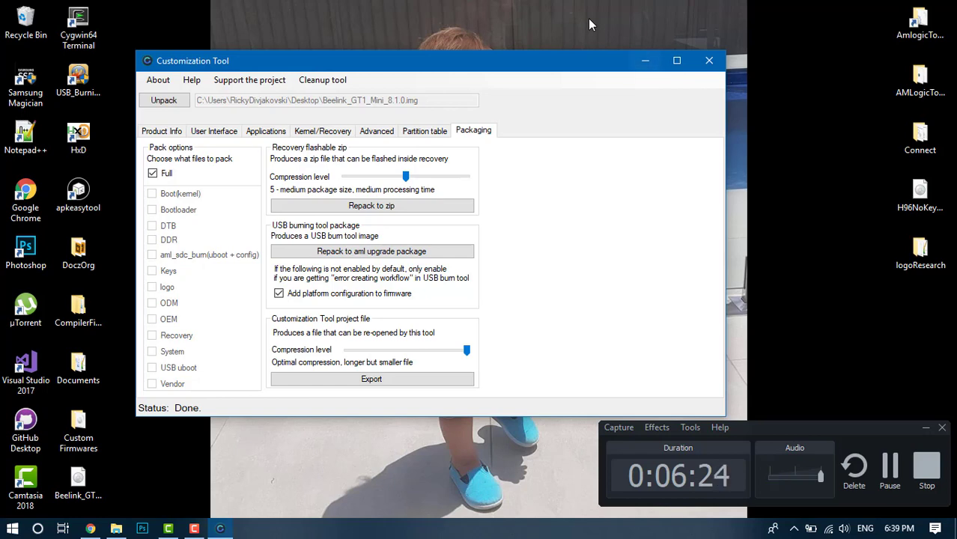
Switch to File Explorer and open the unpacked firmware's system folder inside tmp\level2
{"action": "left_click", "coordinate": [644, 60]}
{"action": "left_click", "coordinate": [116, 528]}
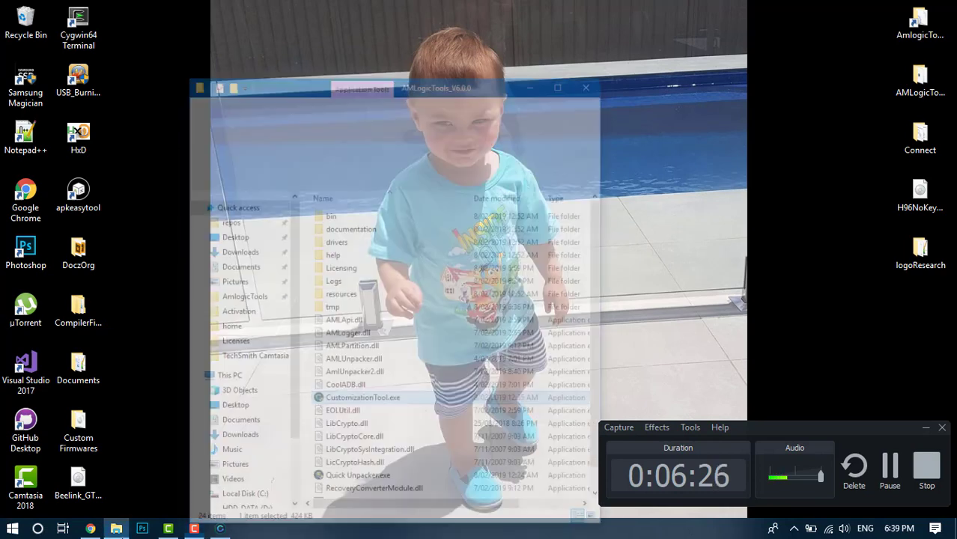
{"action": "double_click", "coordinate": [403, 271]}
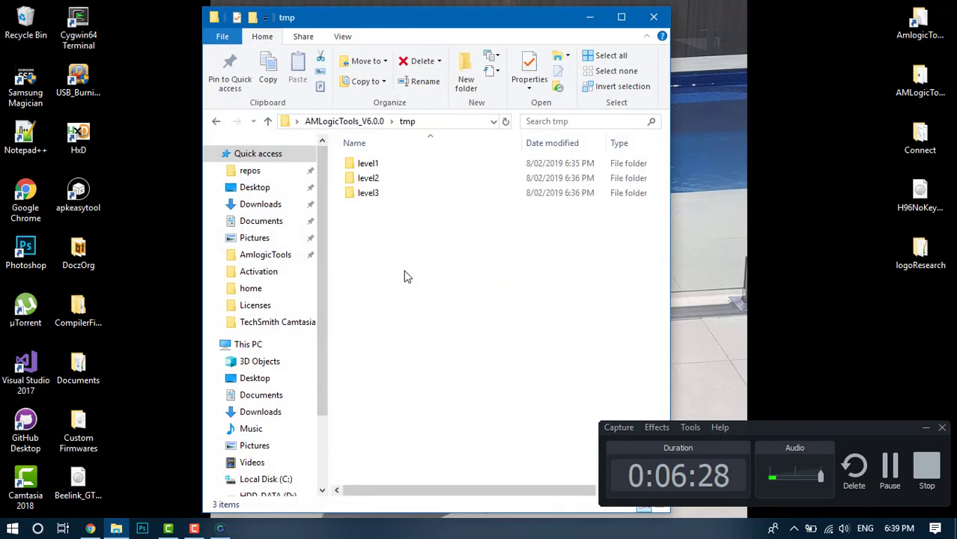
{"action": "left_click", "coordinate": [387, 183]}
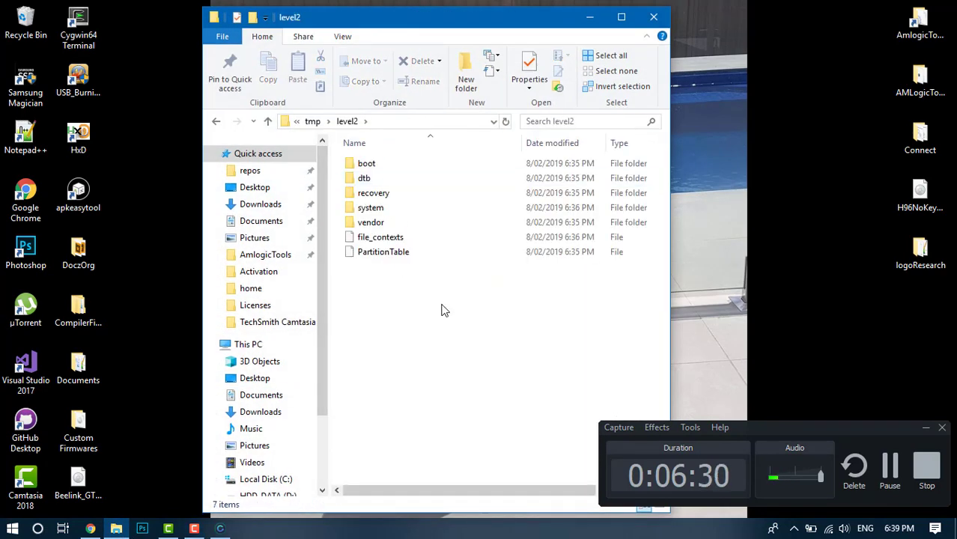
{"action": "mouse_move", "coordinate": [444, 317]}
{"action": "left_mouse_down"}
{"action": "mouse_move", "coordinate": [382, 174]}
{"action": "mouse_move", "coordinate": [457, 329]}
{"action": "left_mouse_up"}
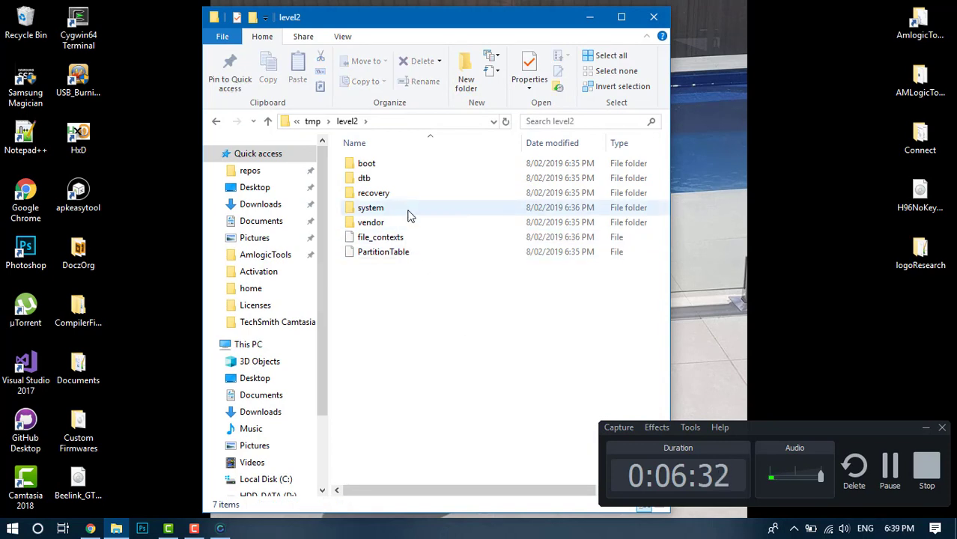
{"action": "mouse_move", "coordinate": [415, 214]}
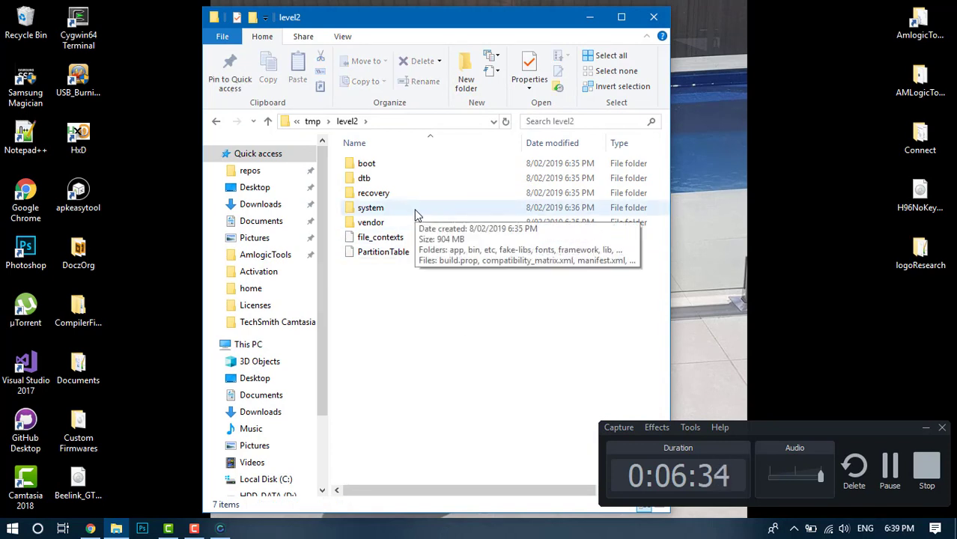
{"action": "double_click", "coordinate": [416, 214]}
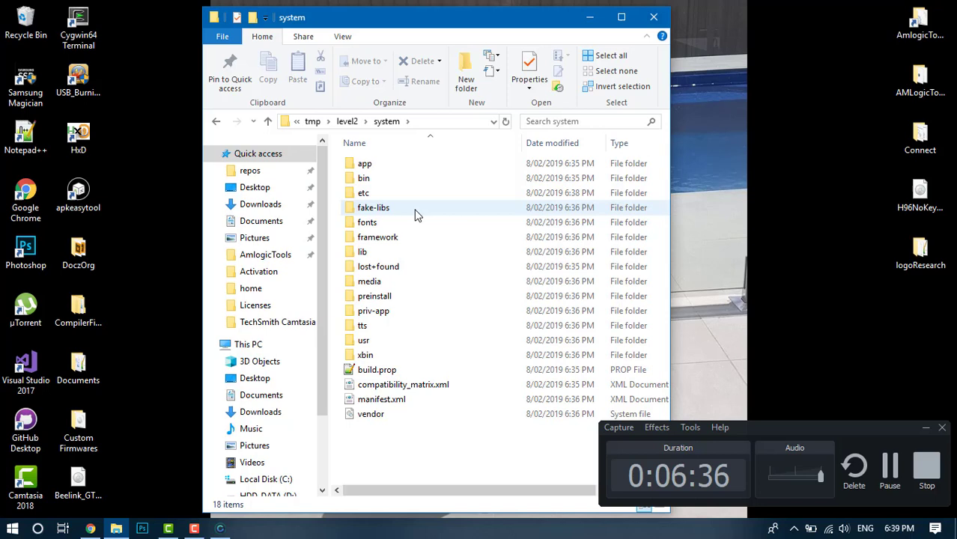
Open the system folder's build.prop file in Notepad++
{"action": "key", "text": "Down"}
{"action": "key", "text": "Down"}
{"action": "key", "text": "Down"}
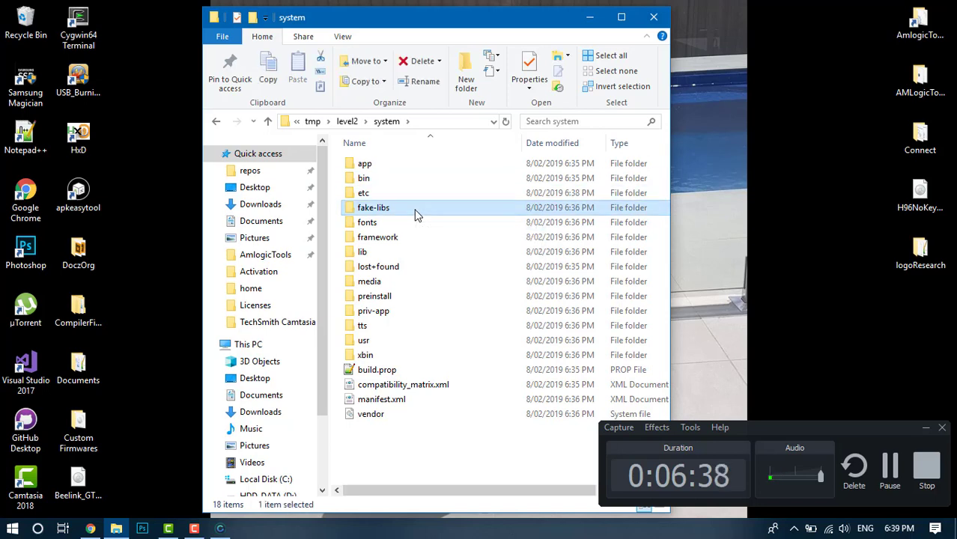
{"action": "key", "text": "Down"}
{"action": "key", "text": "Down"}
{"action": "key", "text": "Down"}
{"action": "key", "text": "Down"}
{"action": "key", "text": "Down"}
{"action": "key", "text": "Down"}
{"action": "key", "text": "Down"}
{"action": "key", "text": "Down"}
{"action": "key", "text": "Down"}
{"action": "key", "text": "Down"}
{"action": "key", "text": "Down"}
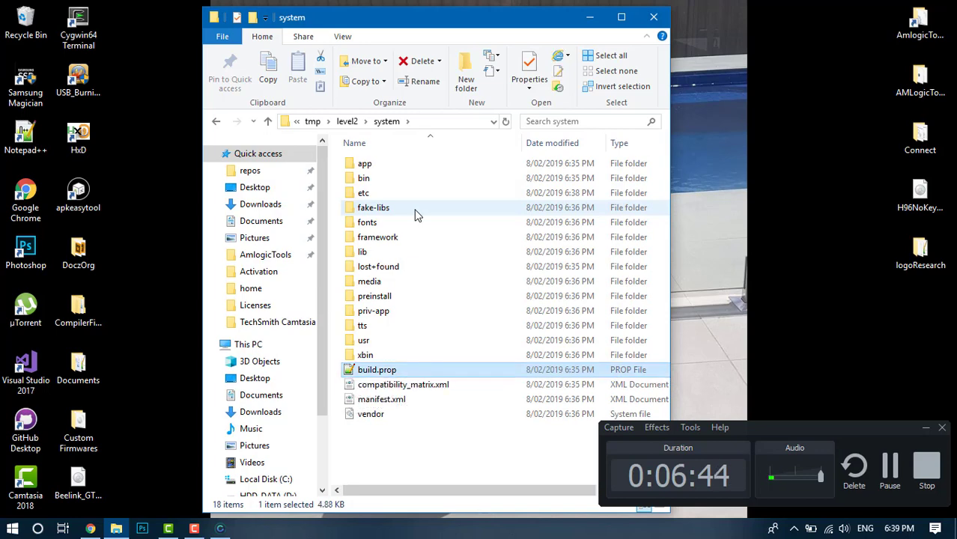
{"action": "key", "text": "Return"}
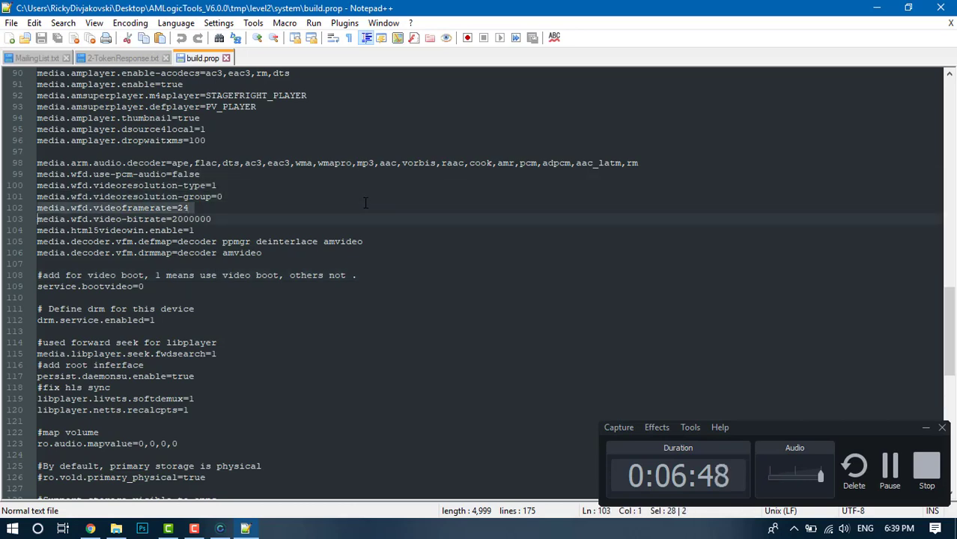
Set ro.build.display.id in build.prop to the developer's possessive first name followed by "ROM" and save the file
{"action": "left_click_drag", "start_coordinate": [374, 163], "coordinate": [153, 319]}
{"action": "left_click_drag", "start_coordinate": [38, 118], "coordinate": [458, 118]}
{"action": "left_click", "coordinate": [149, 118]}
{"action": "key", "text": "Delete"}
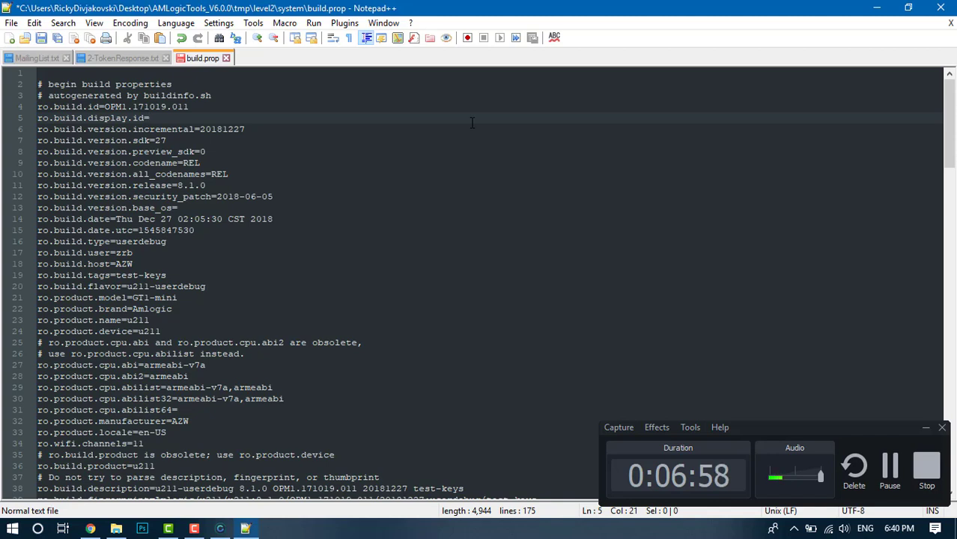
{"action": "type", "text": "Rickys ROM"}
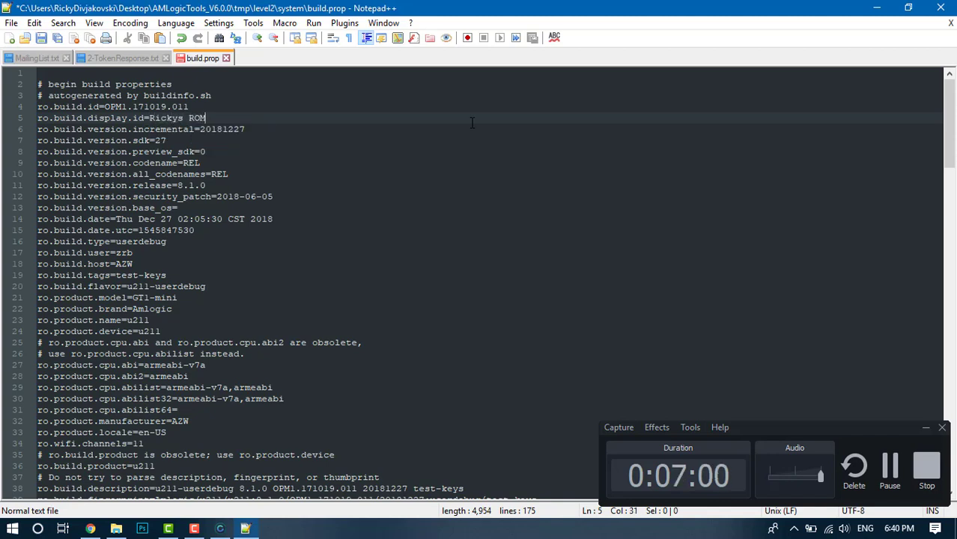
{"action": "key", "text": "ctrl+s"}
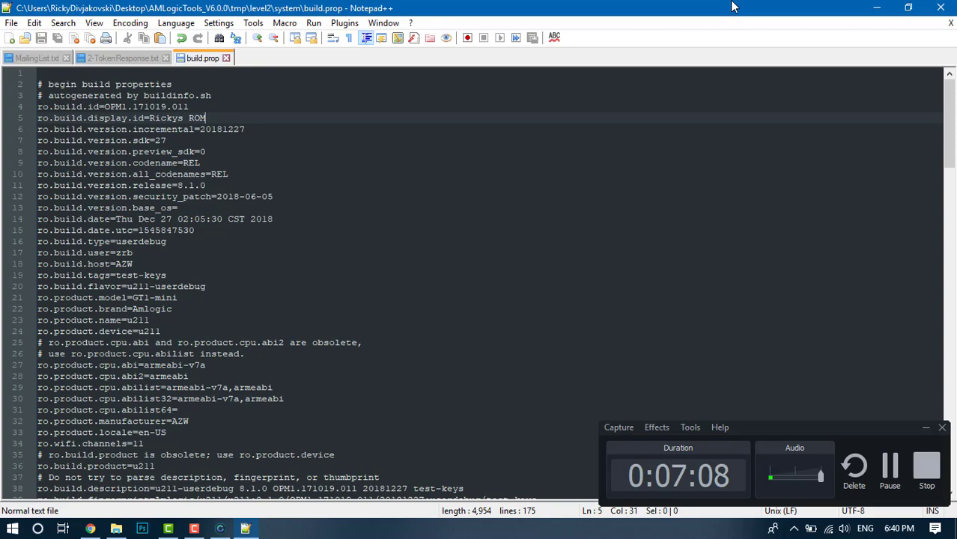
{"action": "left_click_drag", "start_coordinate": [206, 118], "coordinate": [146, 118]}
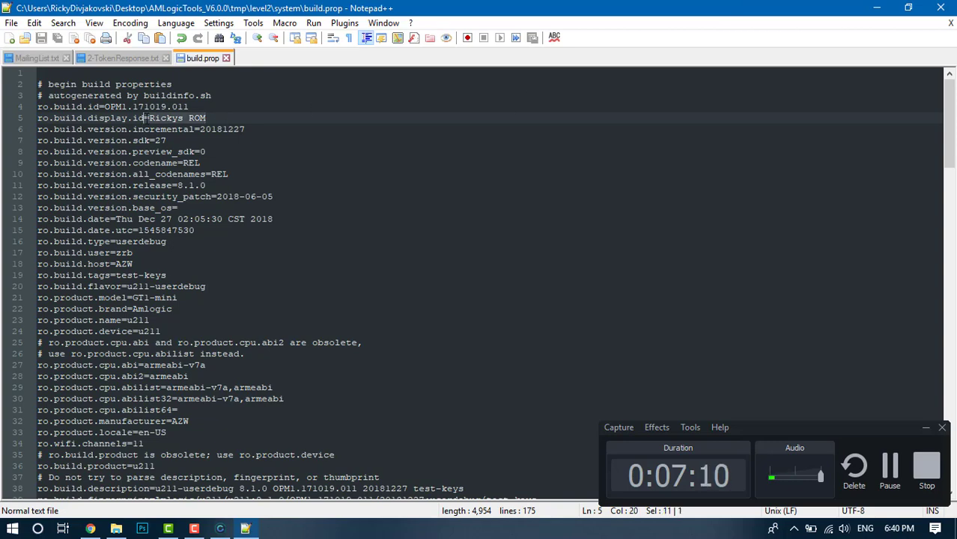
{"action": "left_click", "coordinate": [246, 128]}
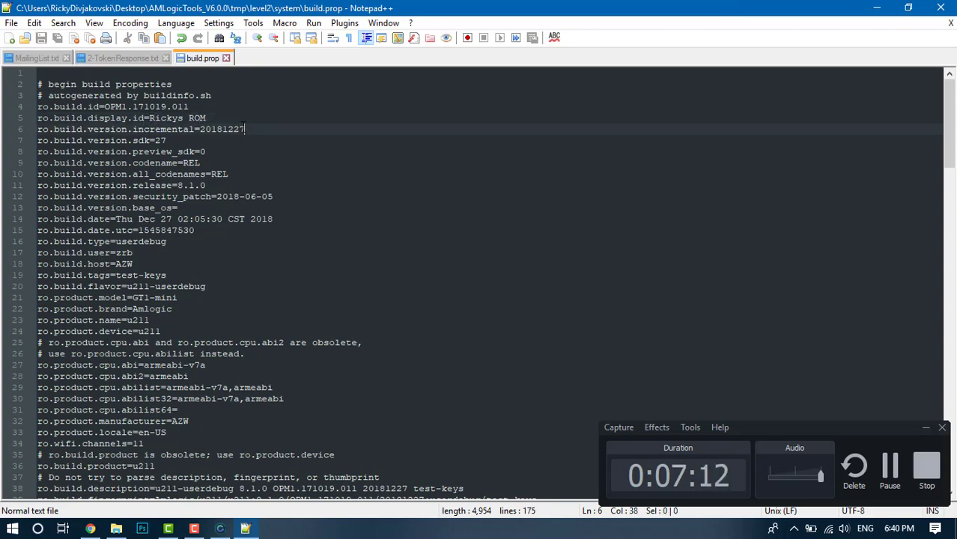
Move the editor aside and show bootanimation.zip inside the system folder's media subfolder
{"action": "left_click_drag", "start_coordinate": [524, 7], "coordinate": [883, 174]}
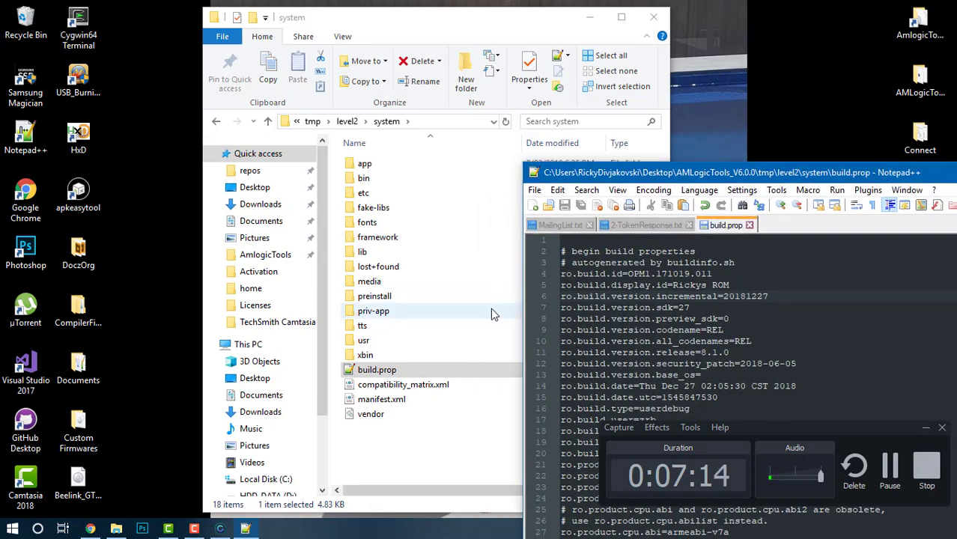
{"action": "left_click", "coordinate": [488, 315]}
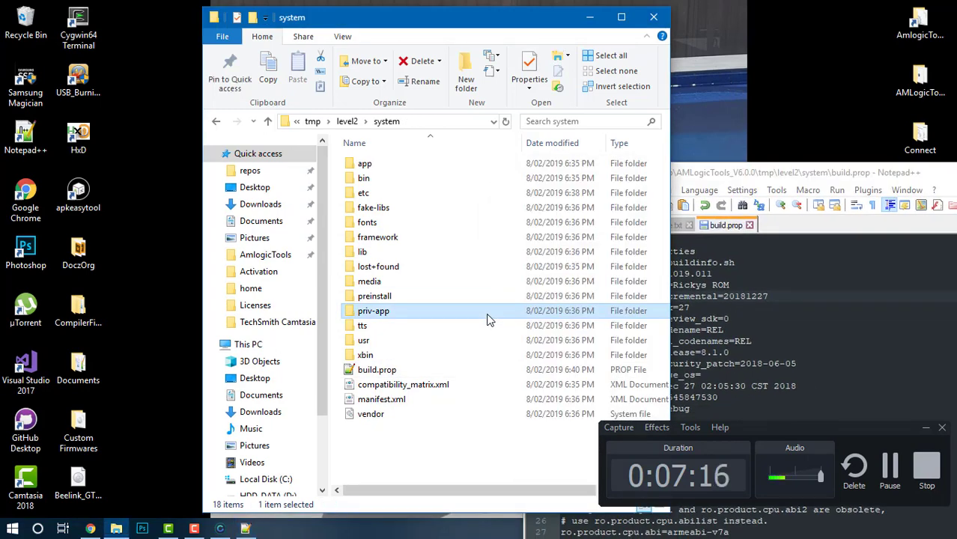
{"action": "key", "text": "Up"}
{"action": "key", "text": "Up"}
{"action": "key", "text": "Return"}
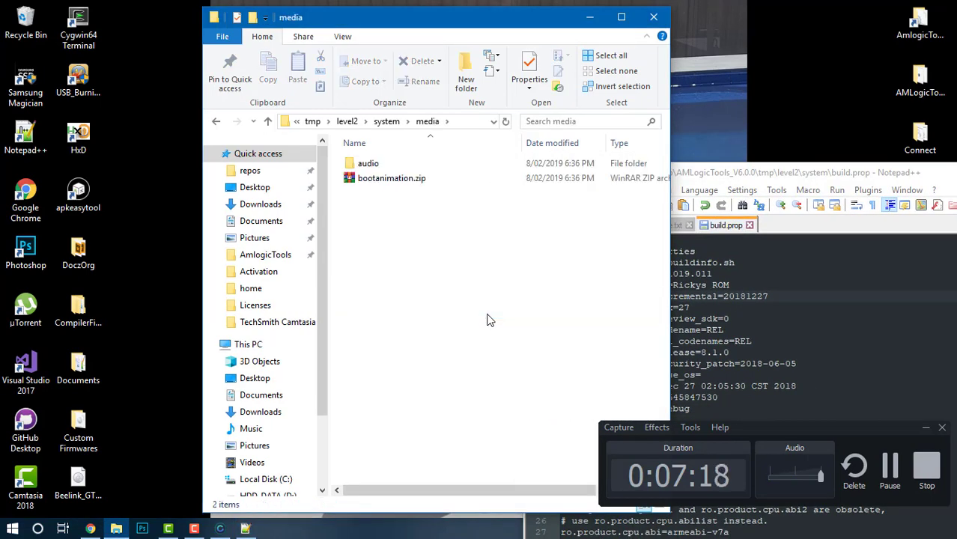
{"action": "key", "text": "Down"}
{"action": "key", "text": "Up"}
{"action": "key", "text": "Down"}
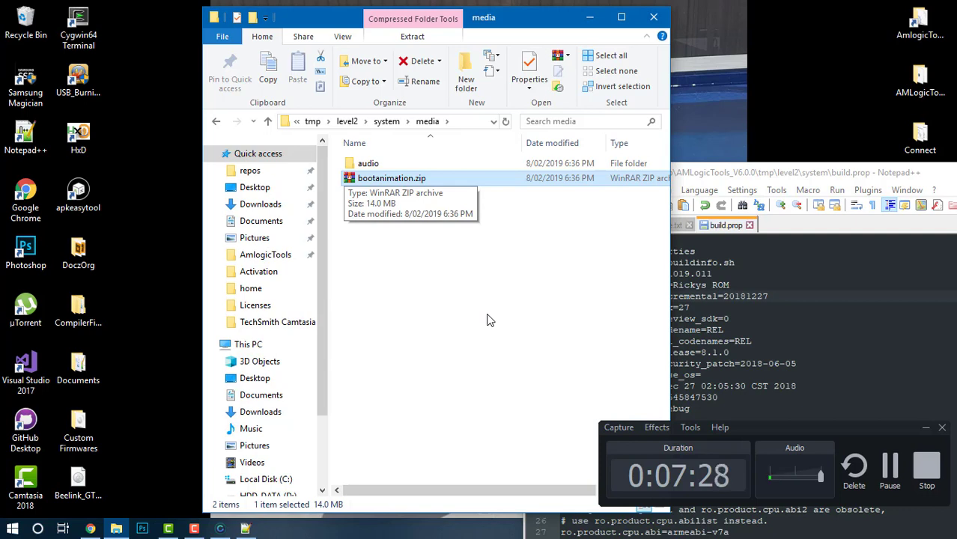
{"action": "left_click_drag", "start_coordinate": [462, 279], "coordinate": [443, 214]}
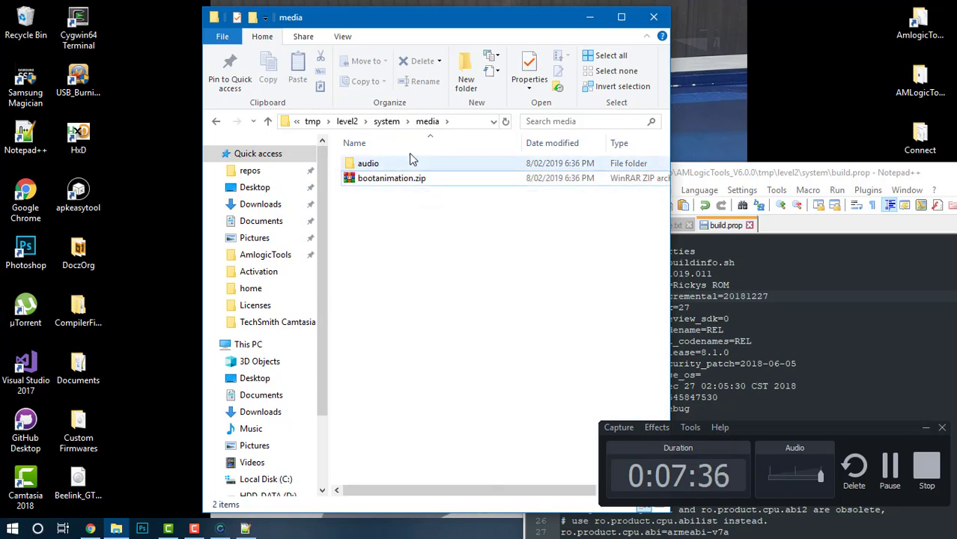
Return to the system folder and bring build.prop back up in the maximized Notepad++ window
{"action": "left_click", "coordinate": [389, 122]}
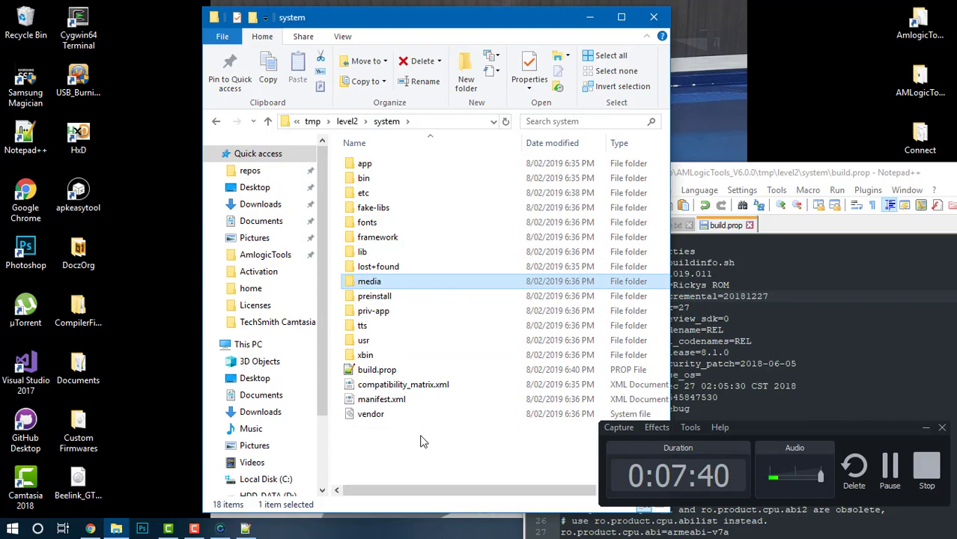
{"action": "double_click", "coordinate": [783, 174]}
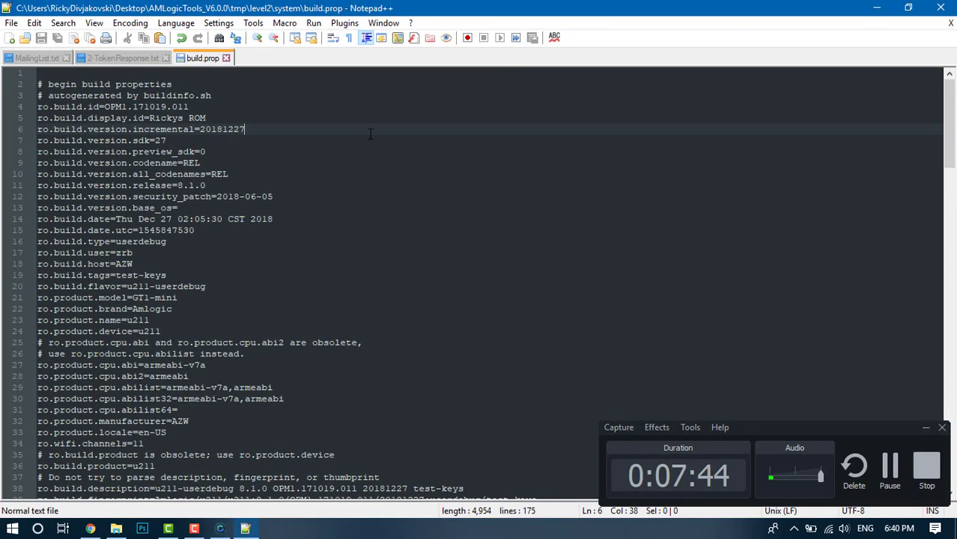
{"action": "left_click_drag", "start_coordinate": [519, 7], "coordinate": [694, 183]}
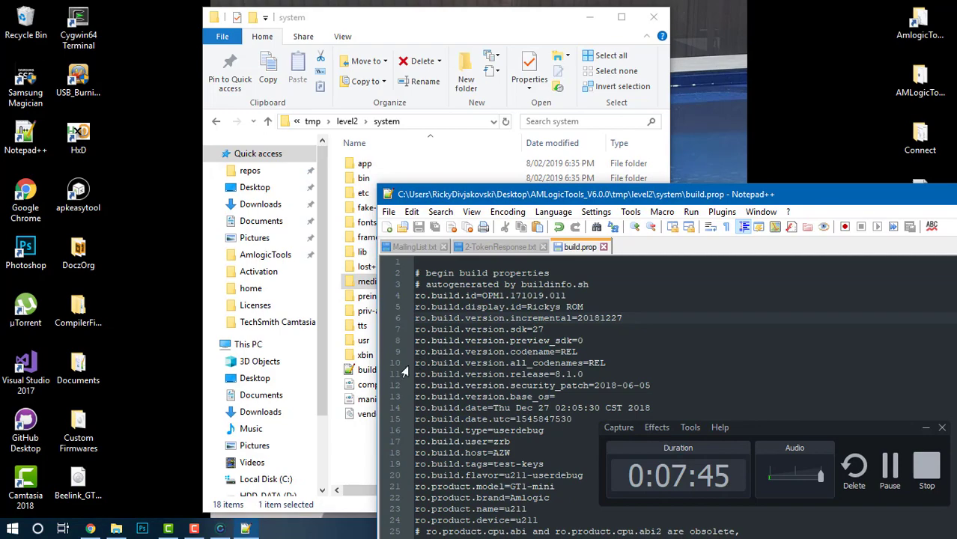
{"action": "double_click", "coordinate": [366, 375]}
{"action": "left_click_drag", "start_coordinate": [642, 199], "coordinate": [643, 290]}
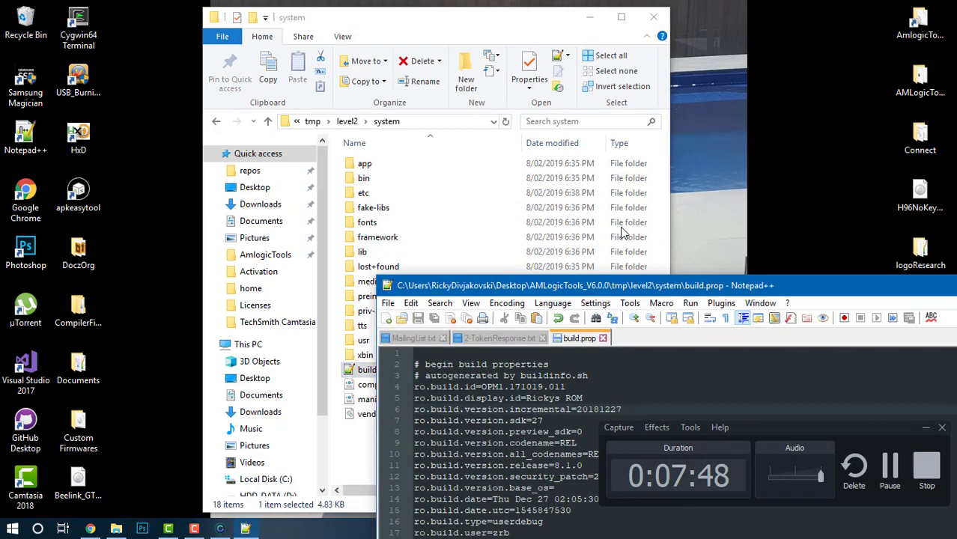
{"action": "double_click", "coordinate": [621, 286]}
Find "bootvideo" in build.prop, set service.bootvideo to 1, then save the file and close the editor
{"action": "left_click", "coordinate": [256, 274]}
{"action": "key", "text": "ctrl+f"}
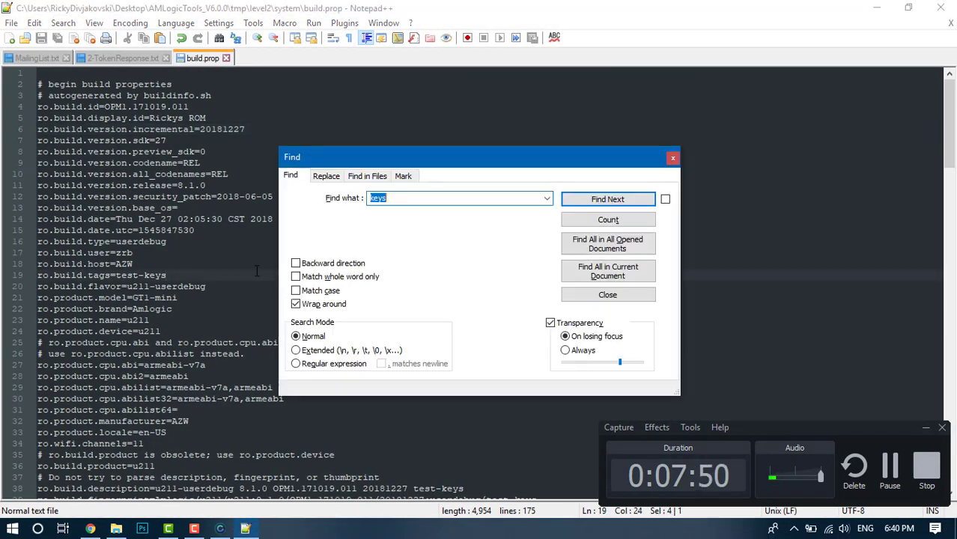
{"action": "type", "text": "boot"}
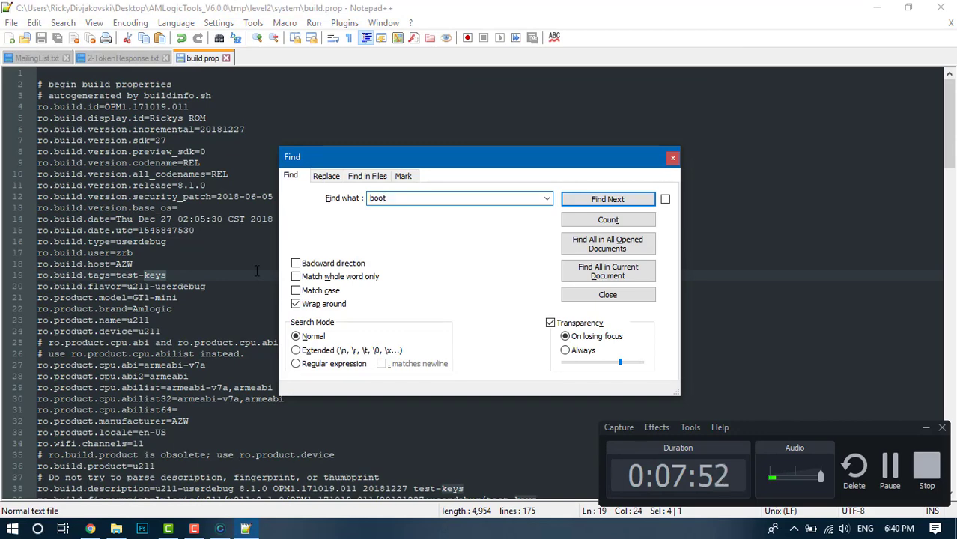
{"action": "type", "text": "video"}
{"action": "key", "text": "Return"}
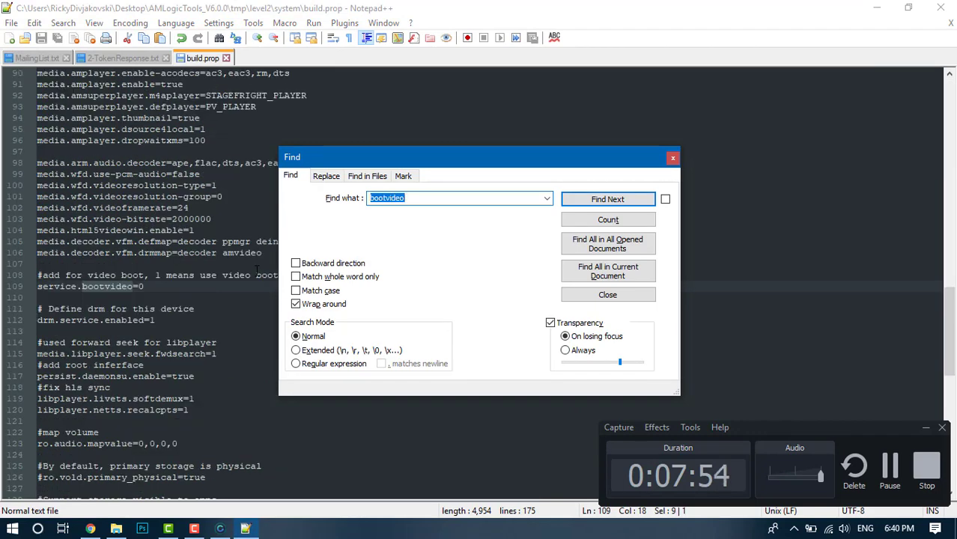
{"action": "left_click", "coordinate": [174, 288]}
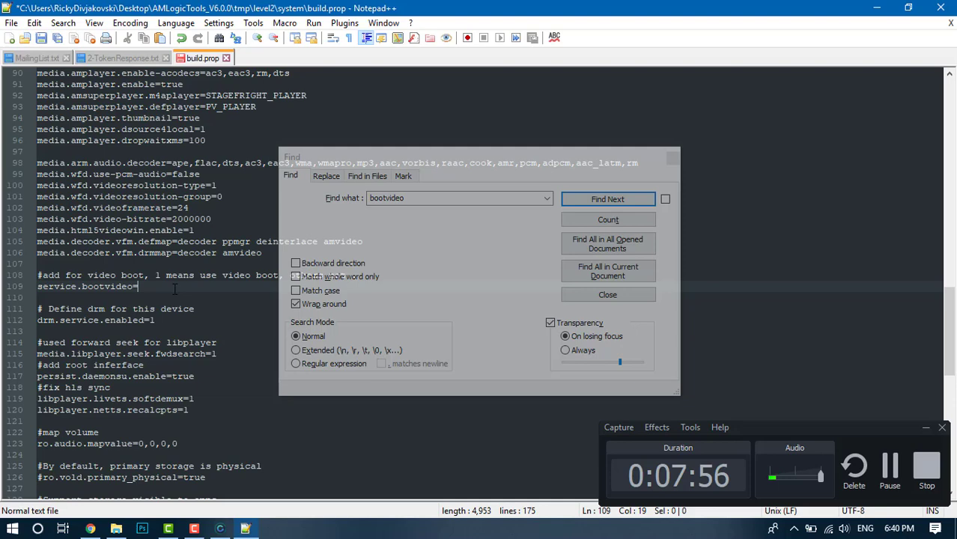
{"action": "key", "text": "ctrl+s"}
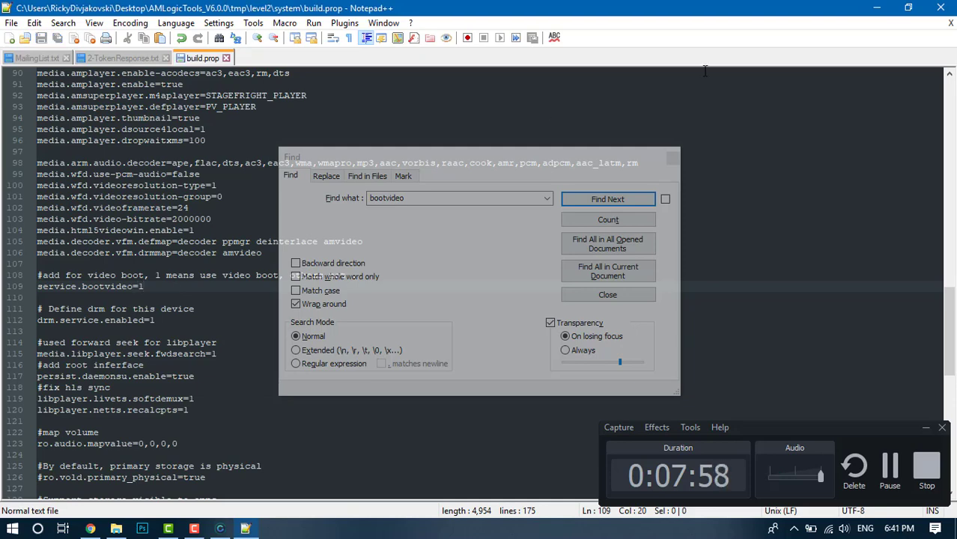
{"action": "left_click", "coordinate": [935, 7]}
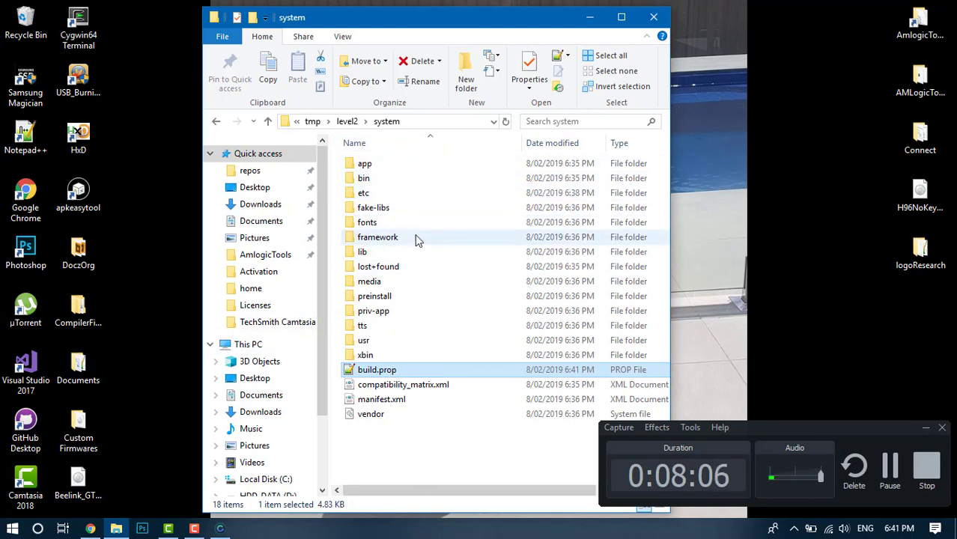
Create an extensionless file named bootvideo in the system folder's etc subfolder, accepting the file extension change
{"action": "double_click", "coordinate": [383, 198]}
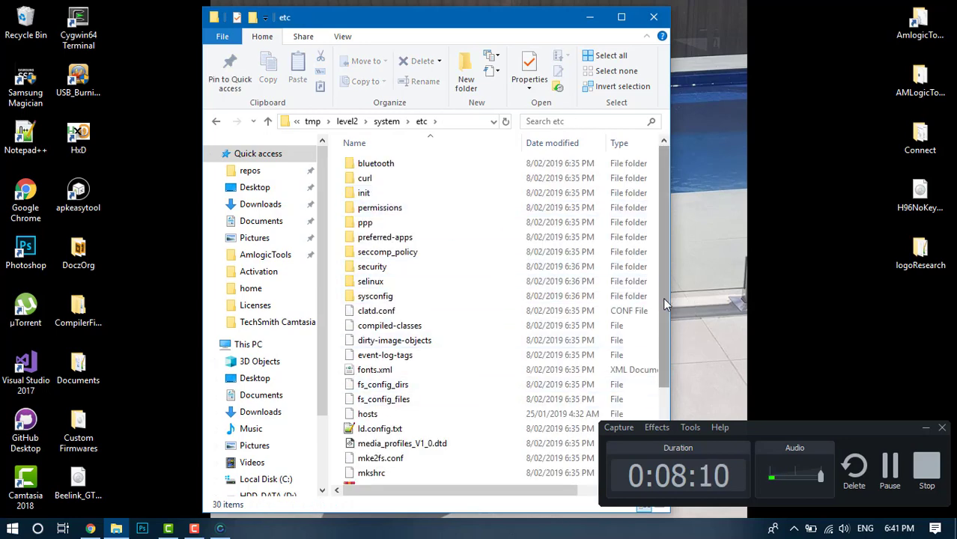
{"action": "right_click", "coordinate": [337, 329]}
{"action": "mouse_move", "coordinate": [375, 295]}
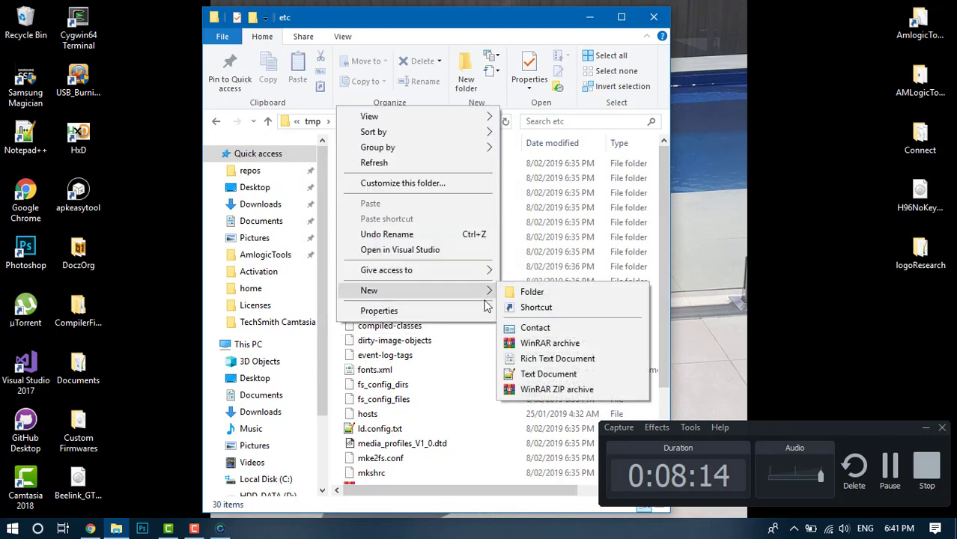
{"action": "left_click", "coordinate": [530, 373]}
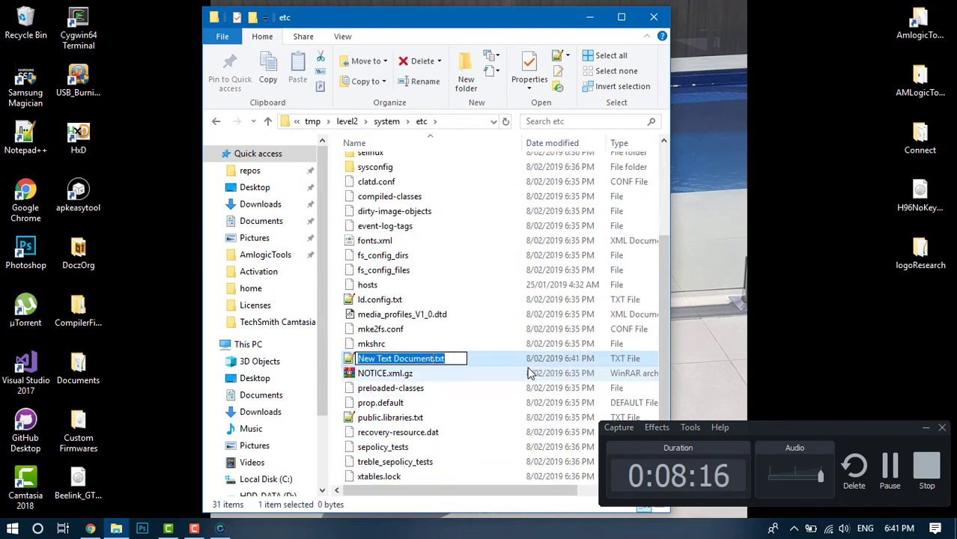
{"action": "type", "text": "bootvideo"}
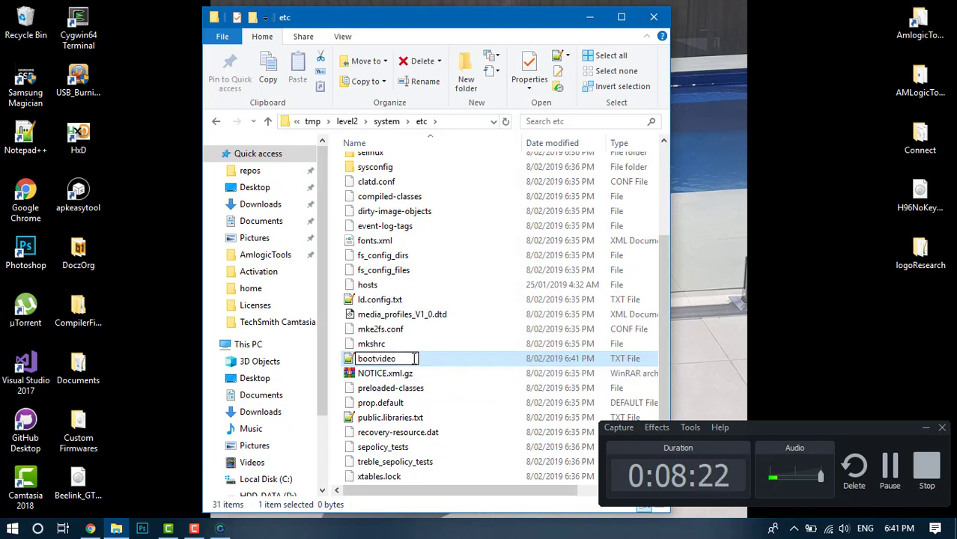
{"action": "key", "text": "Return"}
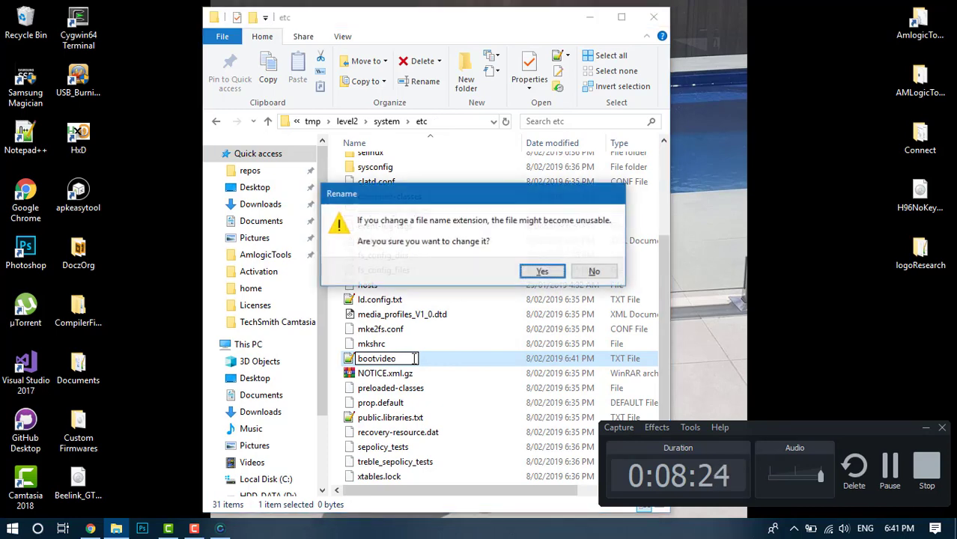
{"action": "key", "text": "Return"}
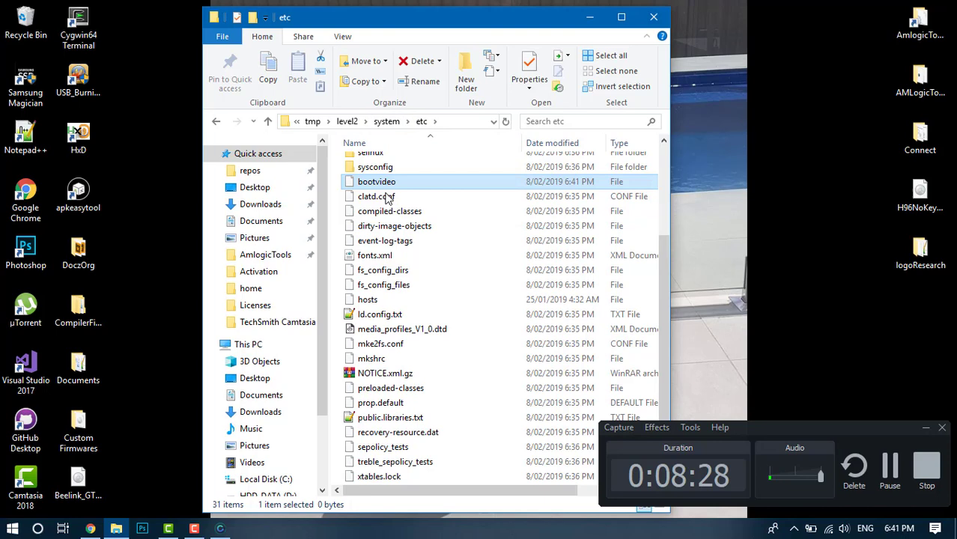
Return to the system folder and select the app and priv-app folders together
{"action": "left_click", "coordinate": [386, 123]}
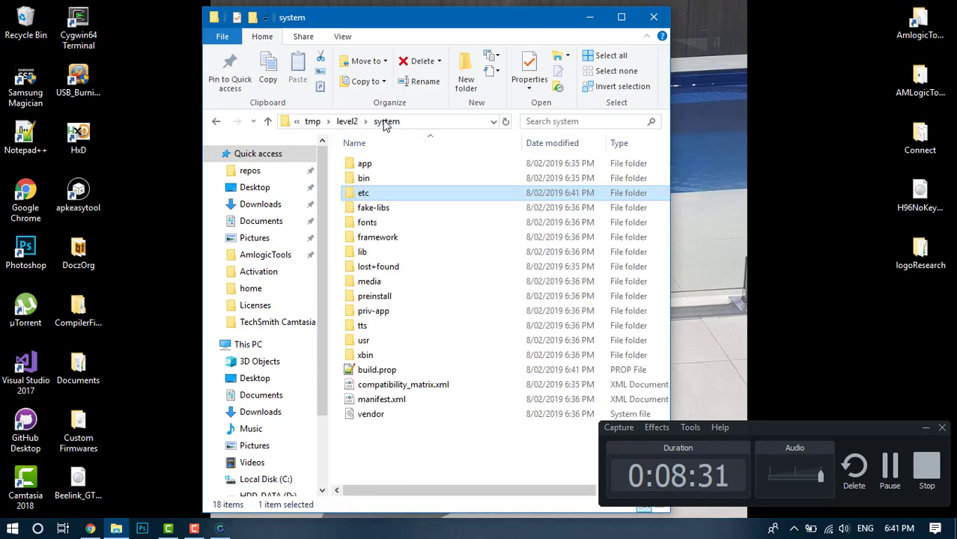
{"action": "left_click", "coordinate": [477, 449]}
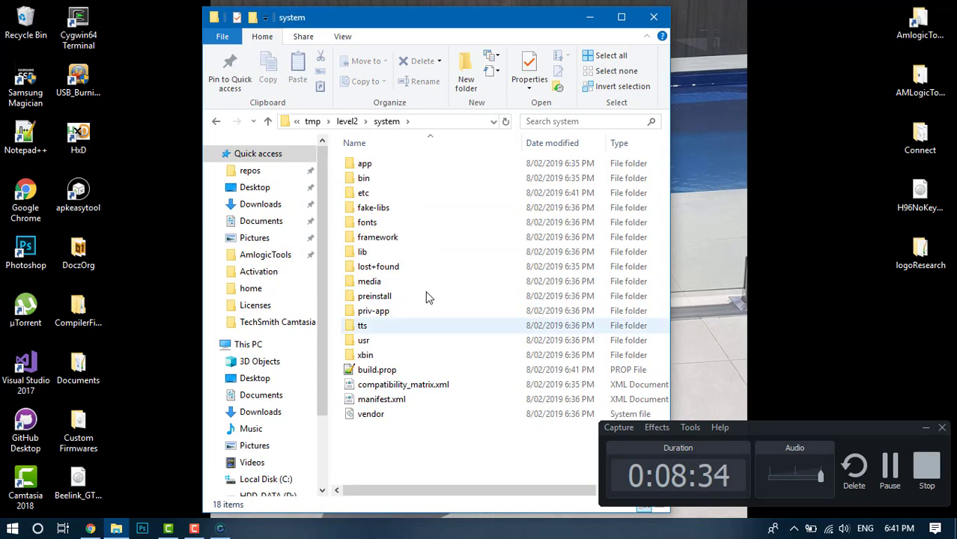
{"action": "left_click", "coordinate": [397, 170]}
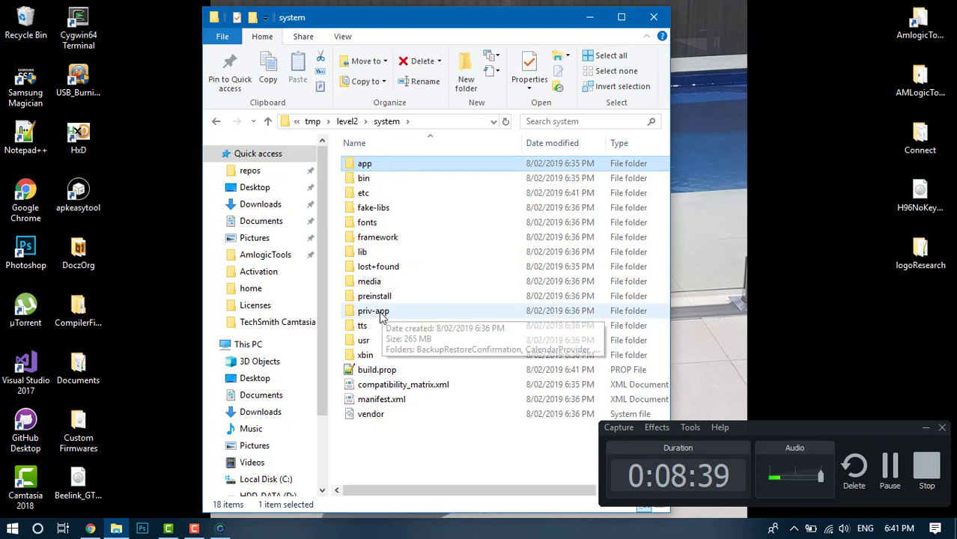
{"action": "left_click", "coordinate": [380, 315], "text": "ctrl"}
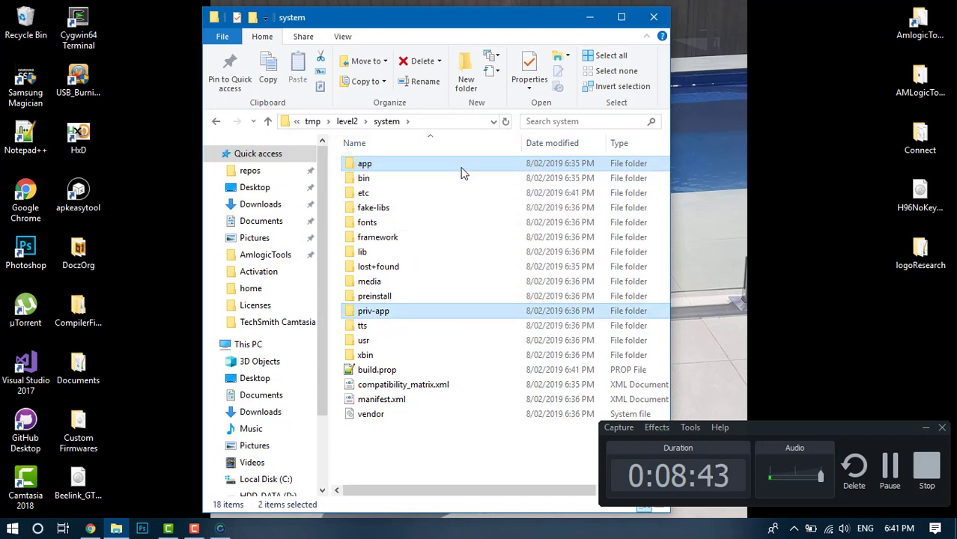
Delete the FileManager folder from the system folder's app subfolder
{"action": "double_click", "coordinate": [381, 165]}
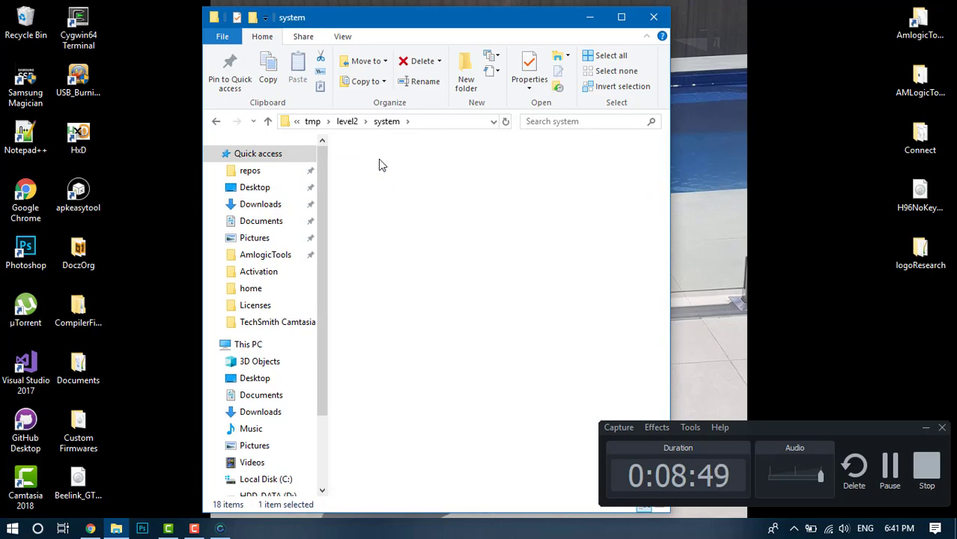
{"action": "left_click", "coordinate": [419, 325]}
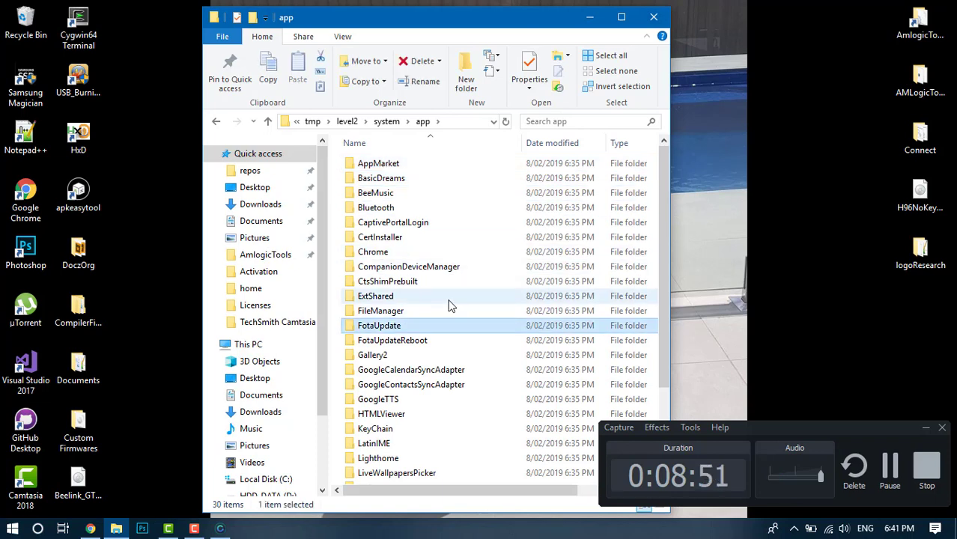
{"action": "left_click", "coordinate": [418, 313]}
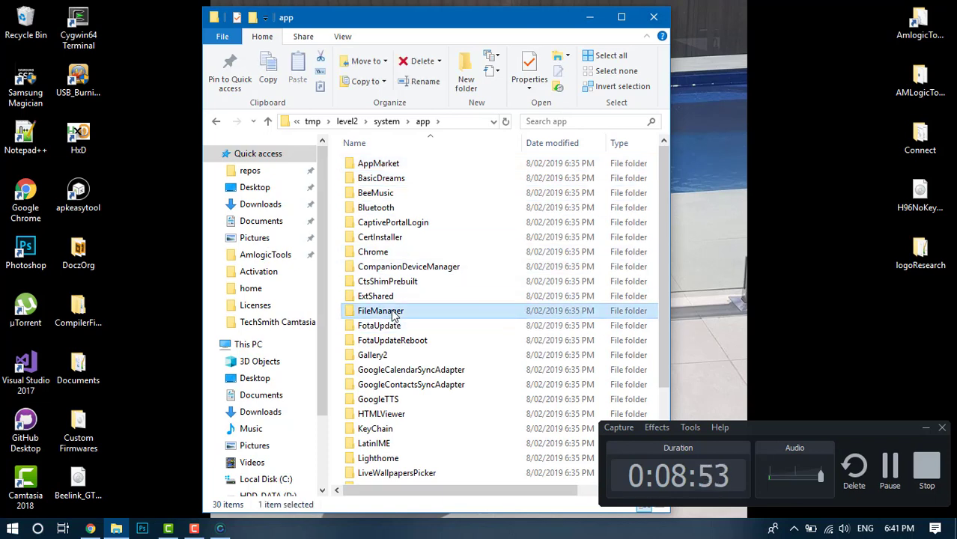
{"action": "key", "text": "Delete"}
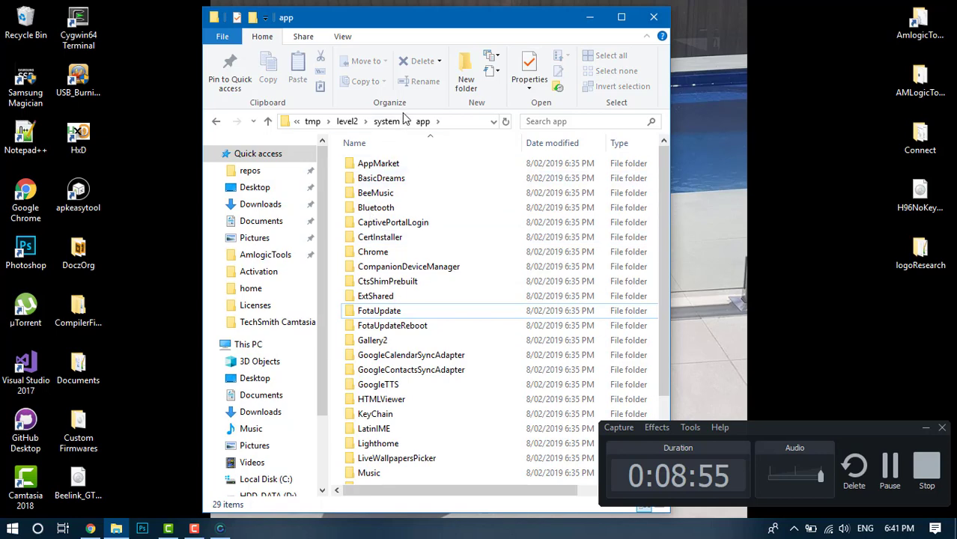
Go back to the system folder, reopen its app subfolder and look through the remaining app folders
{"action": "left_click", "coordinate": [386, 122]}
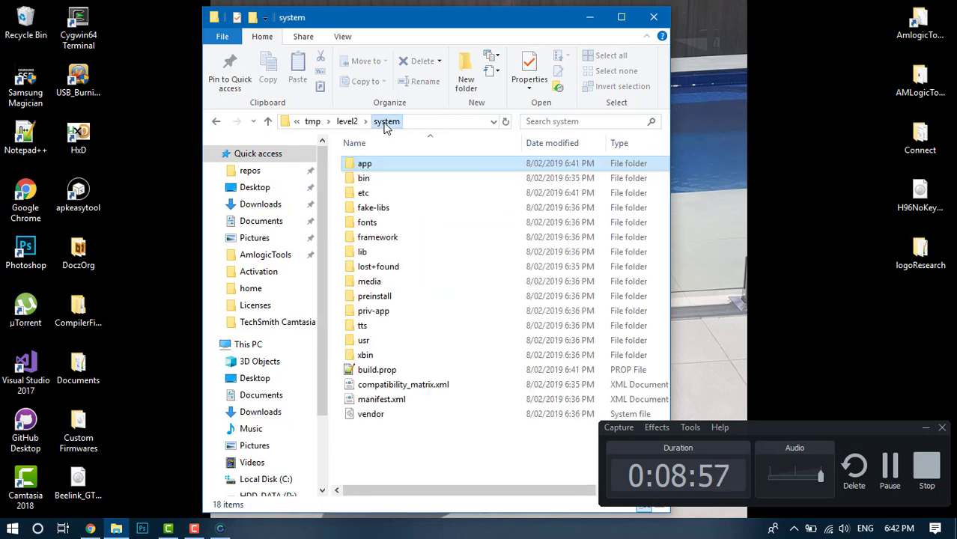
{"action": "key", "text": "Return"}
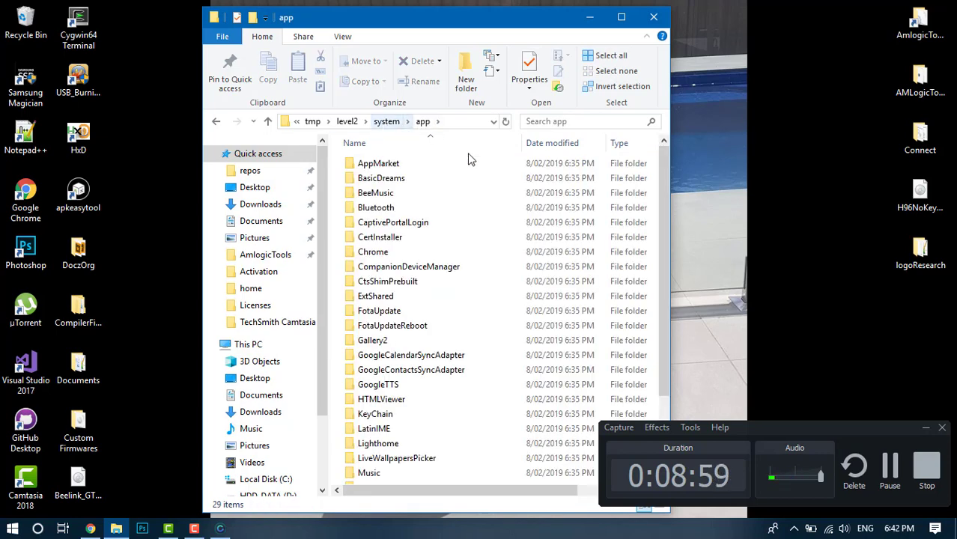
{"action": "left_click_drag", "start_coordinate": [662, 273], "coordinate": [658, 364]}
{"action": "mouse_move", "coordinate": [338, 488]}
{"action": "left_mouse_down"}
{"action": "mouse_move", "coordinate": [341, 461]}
{"action": "mouse_move", "coordinate": [337, 487]}
{"action": "left_mouse_up"}
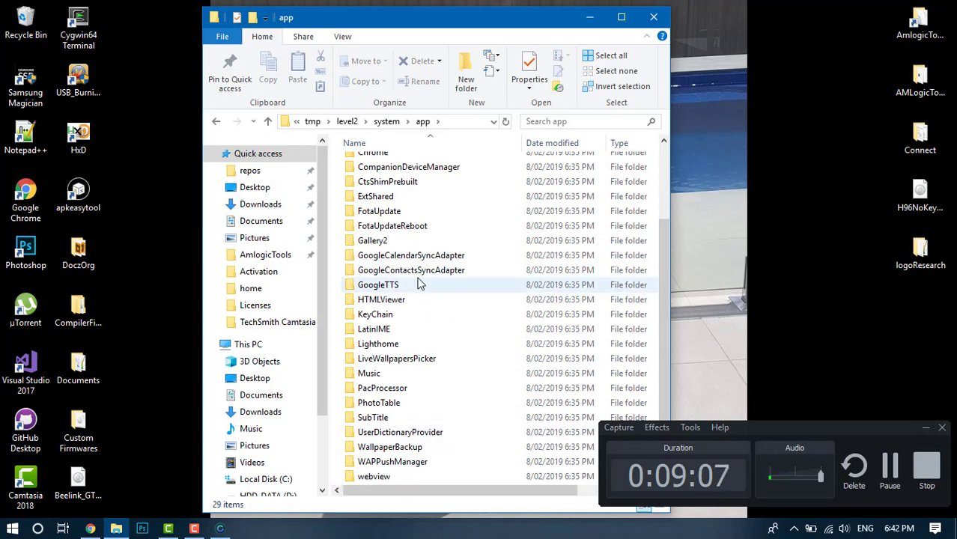
Show kodi.apk inside the system folder's preinstall subfolder
{"action": "left_click", "coordinate": [383, 122]}
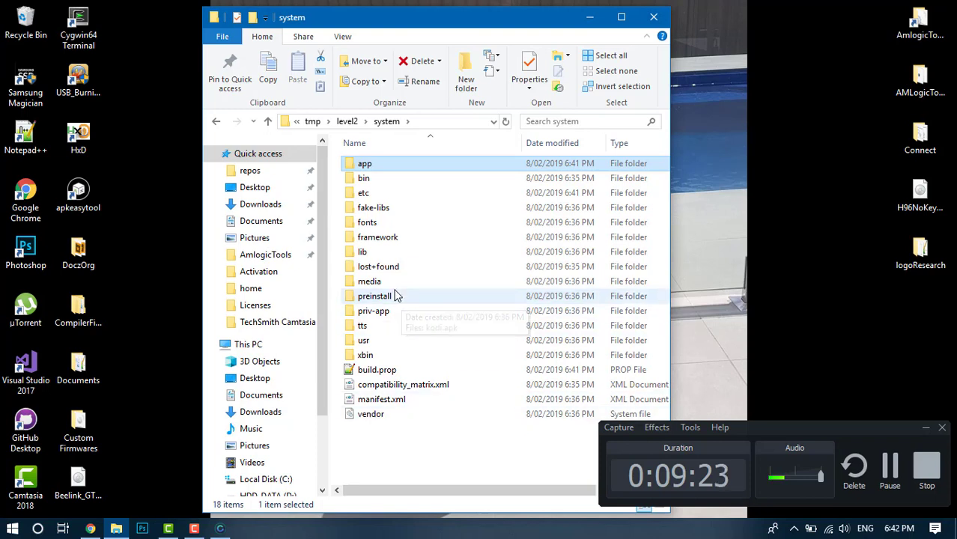
{"action": "double_click", "coordinate": [392, 294]}
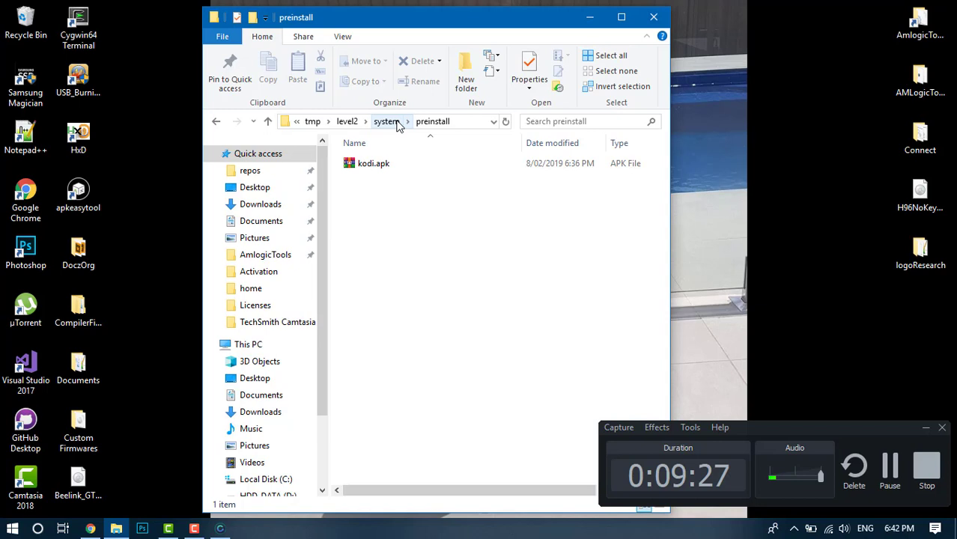
{"action": "left_click", "coordinate": [388, 121]}
{"action": "key", "text": "Down"}
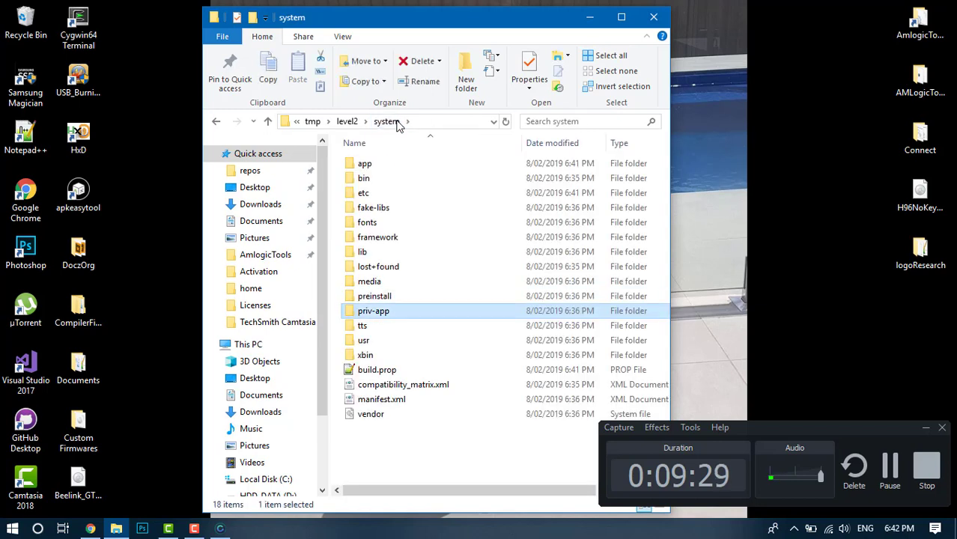
{"action": "key", "text": "Up"}
{"action": "key", "text": "Return"}
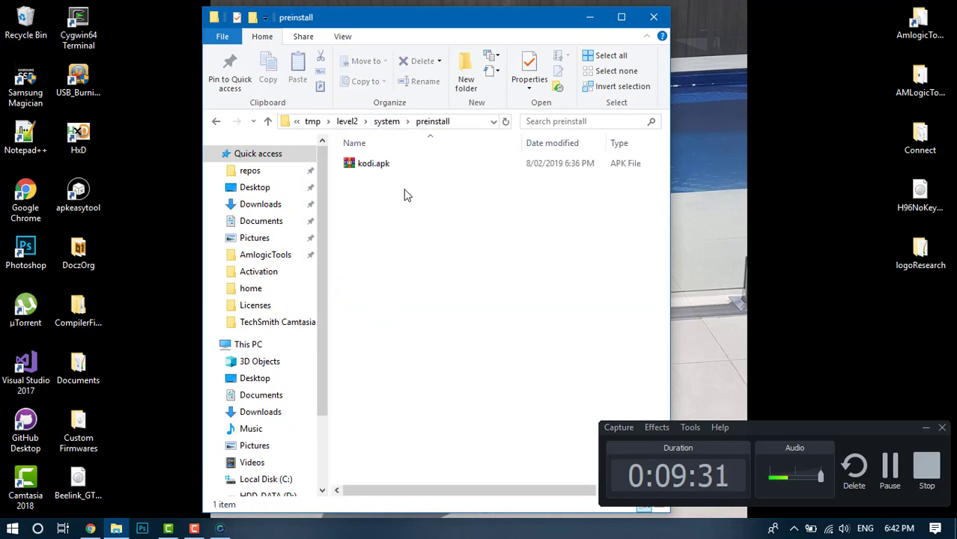
{"action": "left_click_drag", "start_coordinate": [413, 222], "coordinate": [394, 194]}
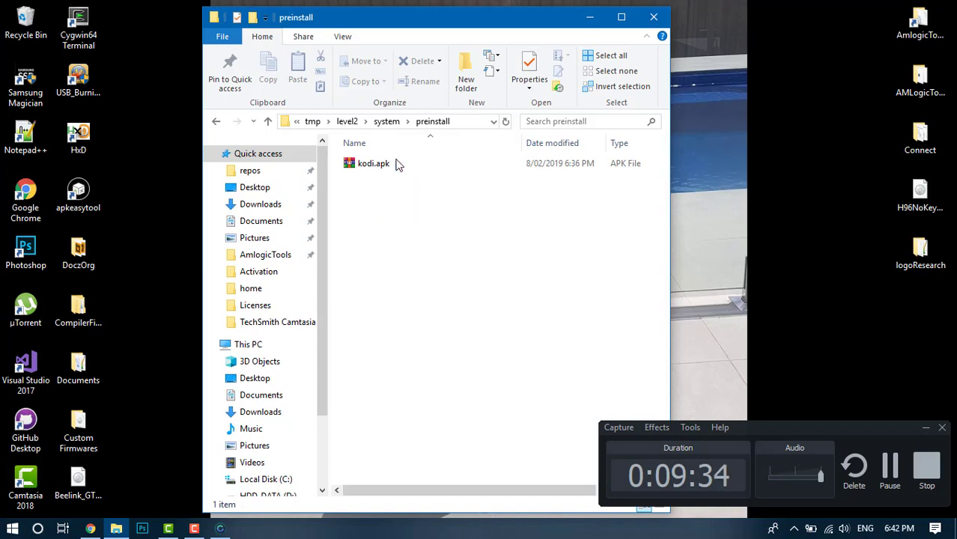
Return to the system folder, move through its entries and reopen the preinstall subfolder
{"action": "left_click", "coordinate": [388, 126]}
{"action": "key", "text": "Down"}
{"action": "key", "text": "Down"}
{"action": "key", "text": "Down"}
{"action": "key", "text": "Down"}
{"action": "key", "text": "Down"}
{"action": "key", "text": "Down"}
{"action": "key", "text": "Down"}
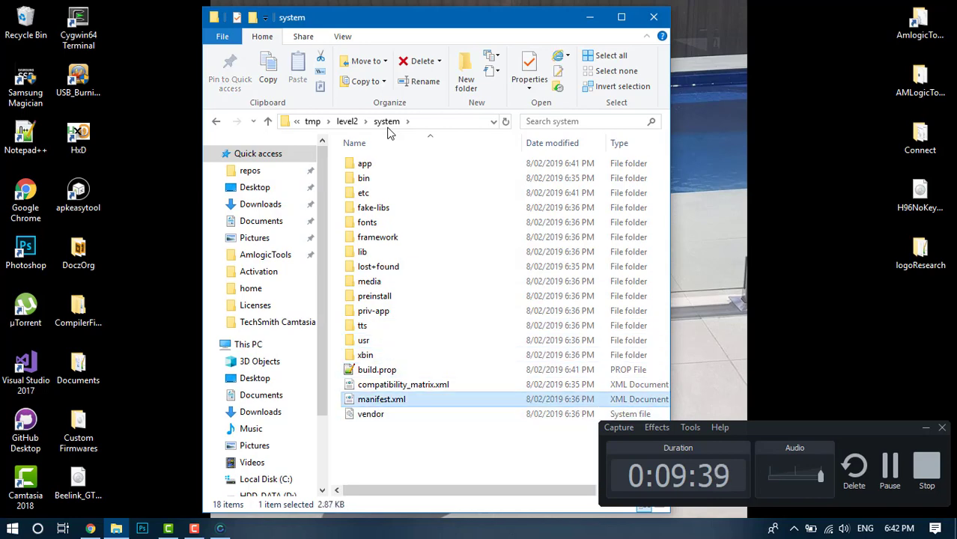
{"action": "key", "text": "Home"}
{"action": "key", "text": "p"}
{"action": "key", "text": "Return"}
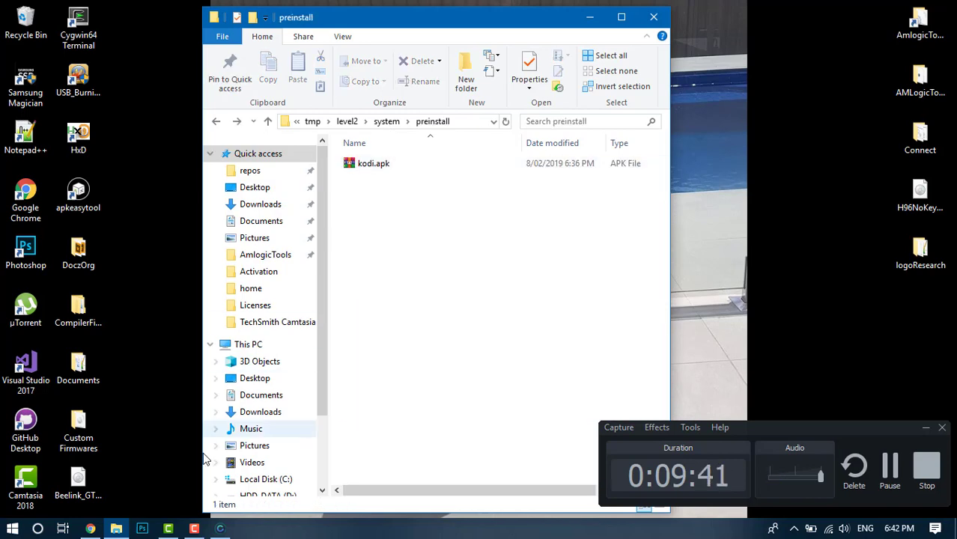
Switch to Customization Tool and repack the full firmware to an AML upgrade package on the Desktop, named with the developer's possessive first name plus "Rom"
{"action": "left_click", "coordinate": [220, 527]}
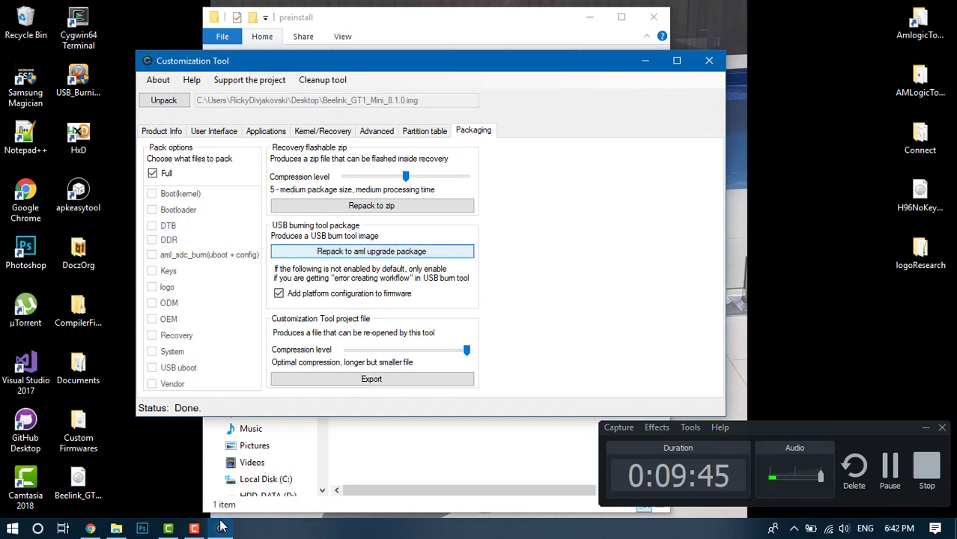
{"action": "key", "text": "Return"}
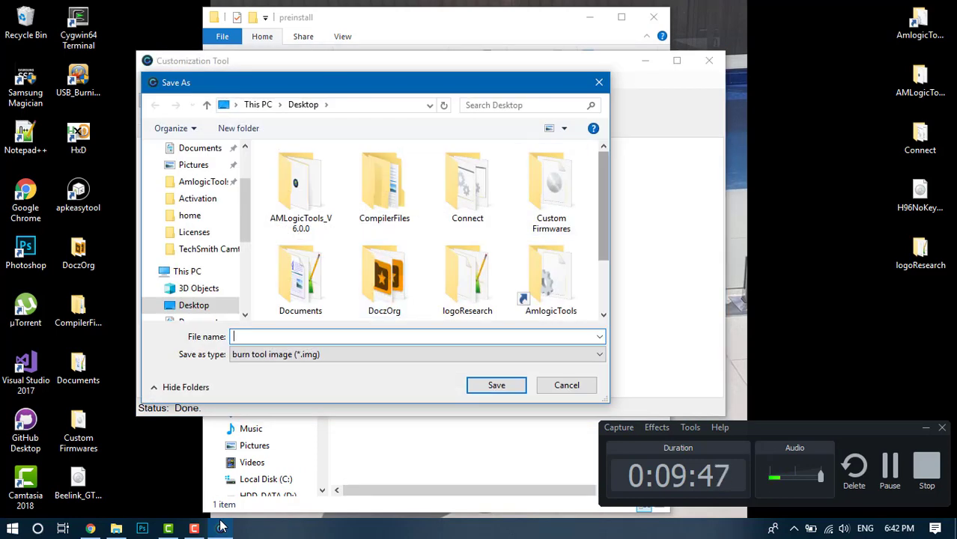
{"action": "type", "text": "N"}
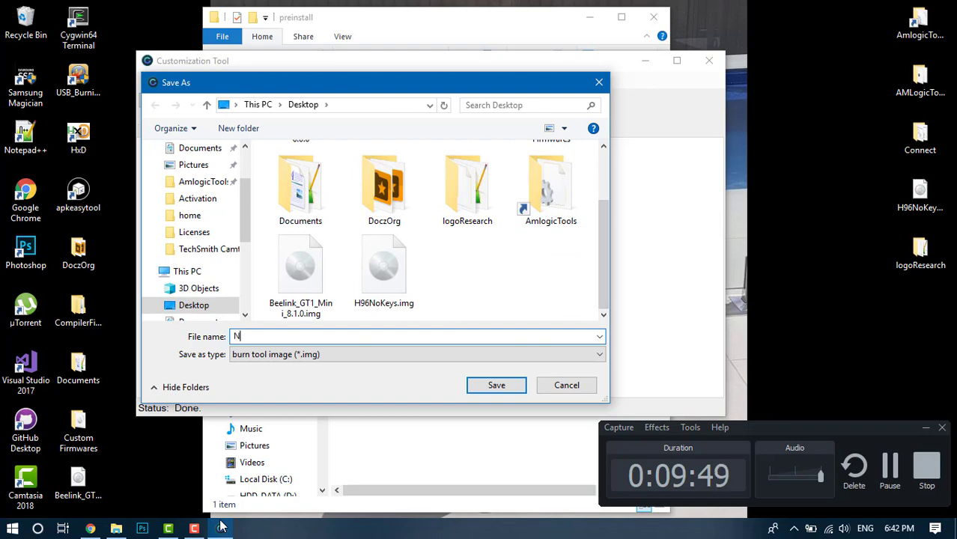
{"action": "type", "text": "ew"}
{"action": "type", "text": "RickysRom"}
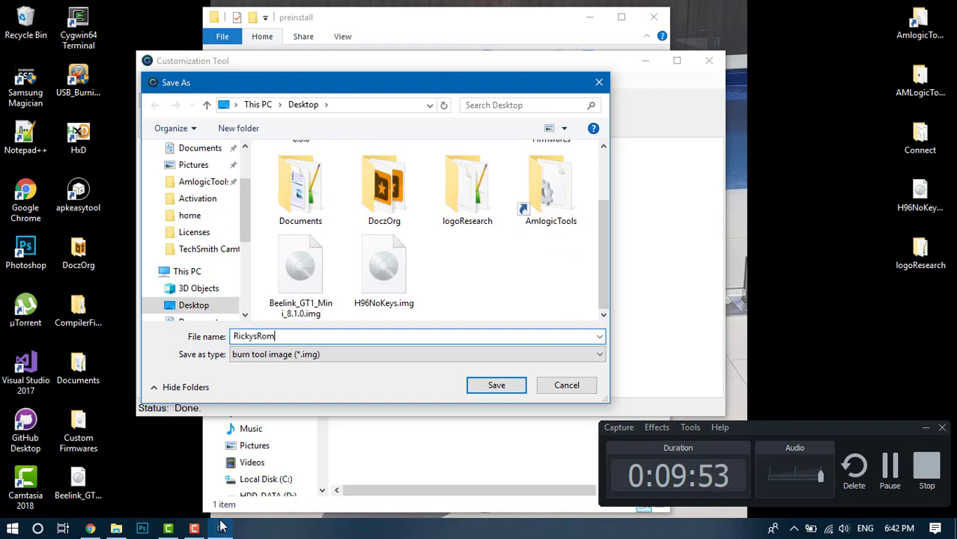
{"action": "key", "text": "Return"}
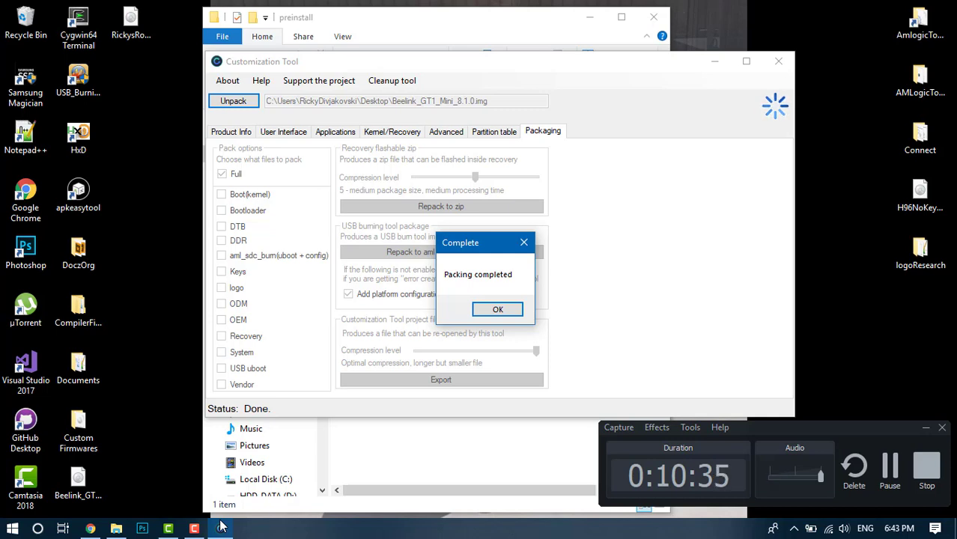
{"action": "key", "text": "Return"}
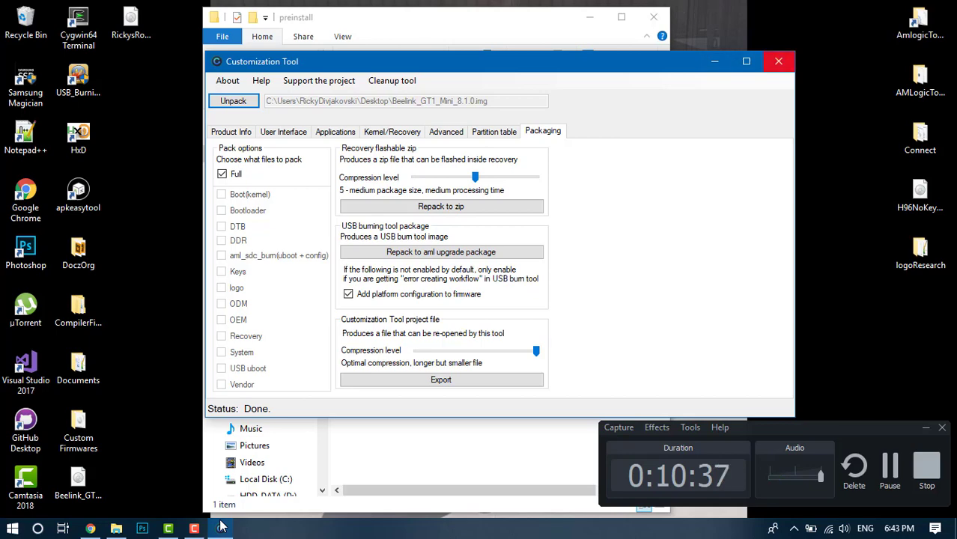
Close Customization Tool and the preinstall folder window, and launch USB Burning Tool from the desktop
{"action": "key", "text": "alt+F4"}
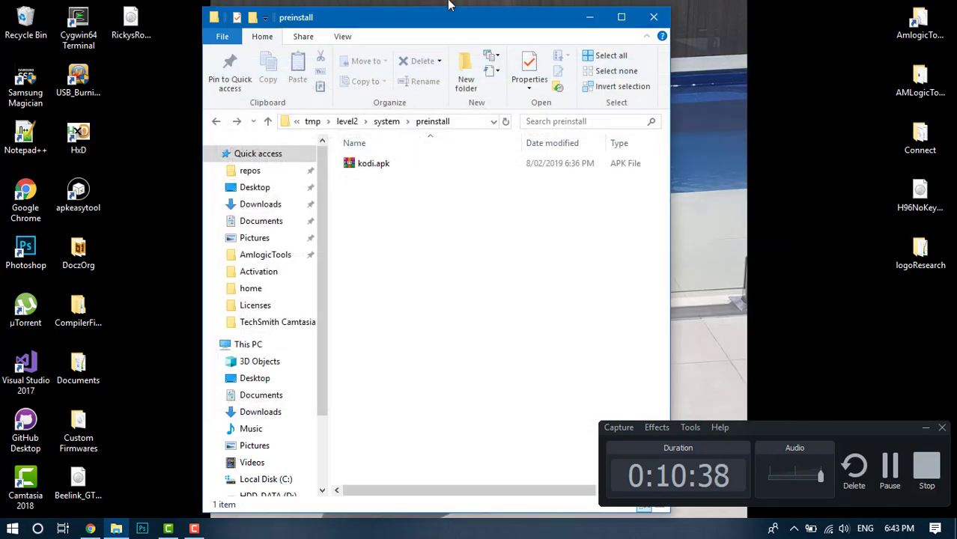
{"action": "left_click", "coordinate": [651, 17]}
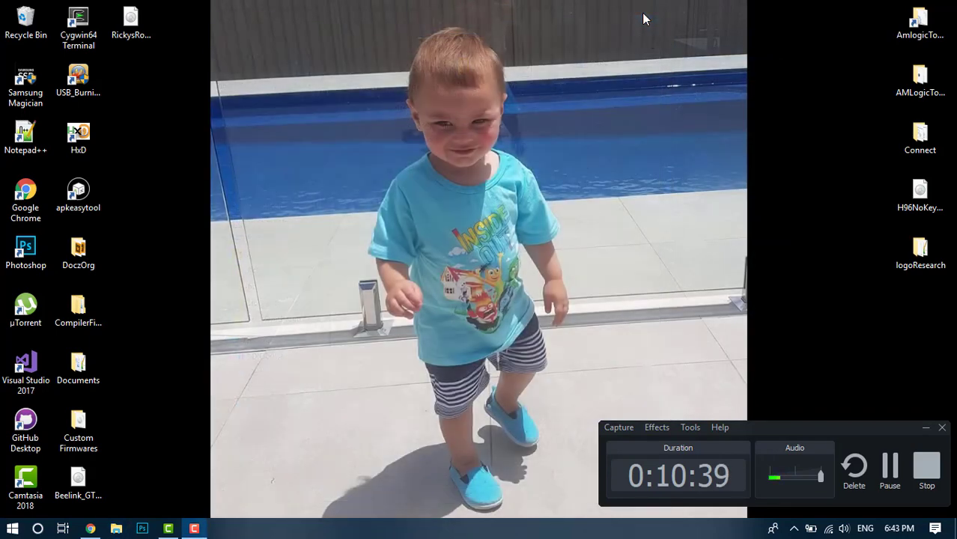
{"action": "left_click", "coordinate": [73, 82]}
{"action": "double_click", "coordinate": [73, 83]}
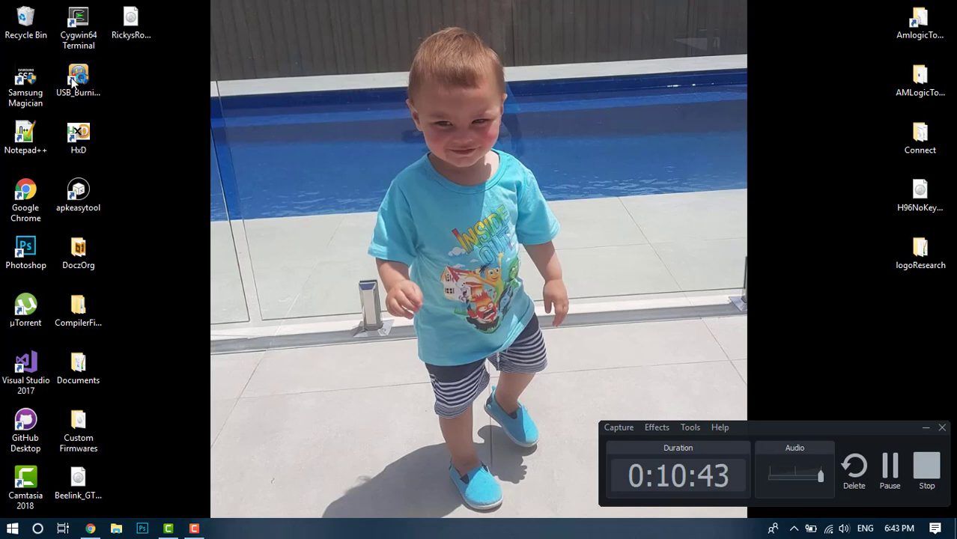
Import the newly packed custom ROM .img file from the Desktop into USB Burning Tool
{"action": "key", "text": "alt+f"}
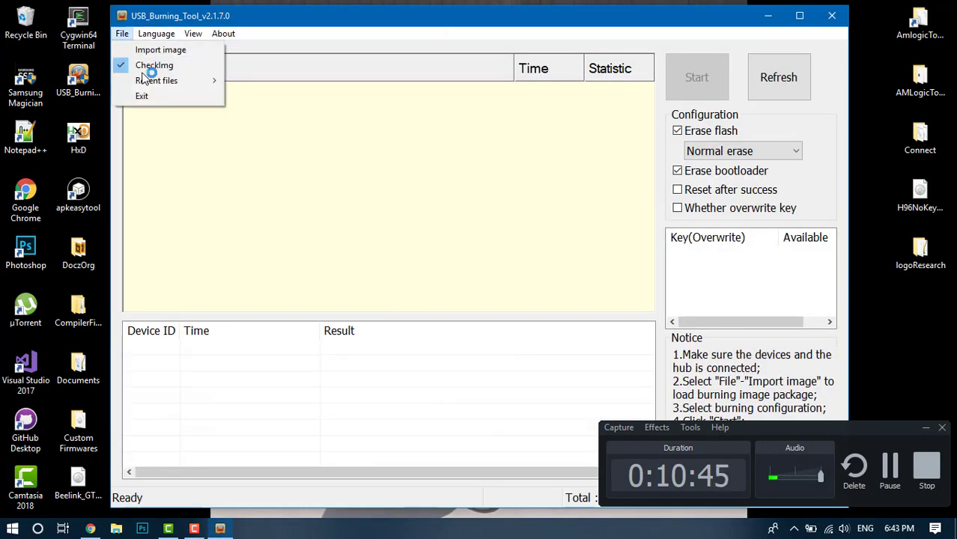
{"action": "key", "text": "Right"}
{"action": "key", "text": "Left"}
{"action": "key", "text": "Return"}
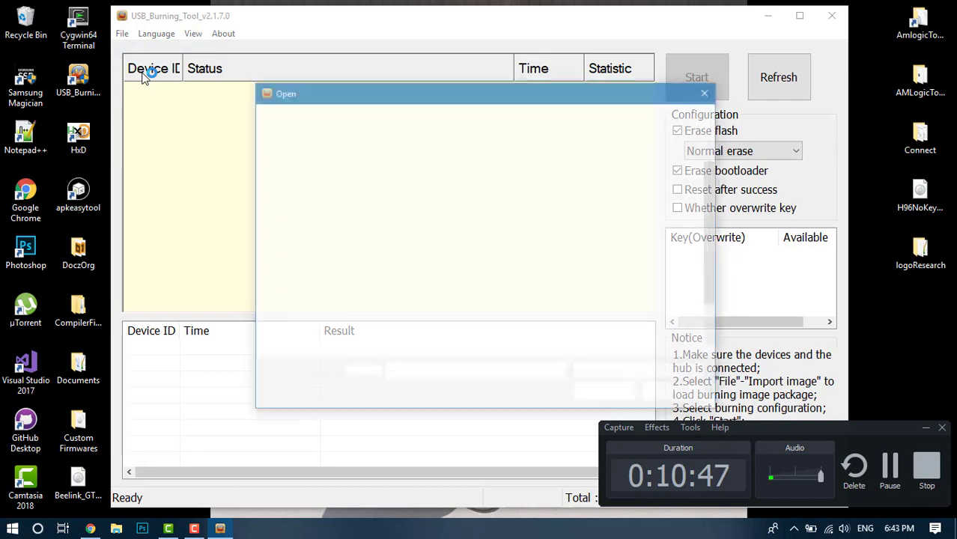
{"action": "key", "text": "shift+Tab"}
{"action": "key", "text": "End"}
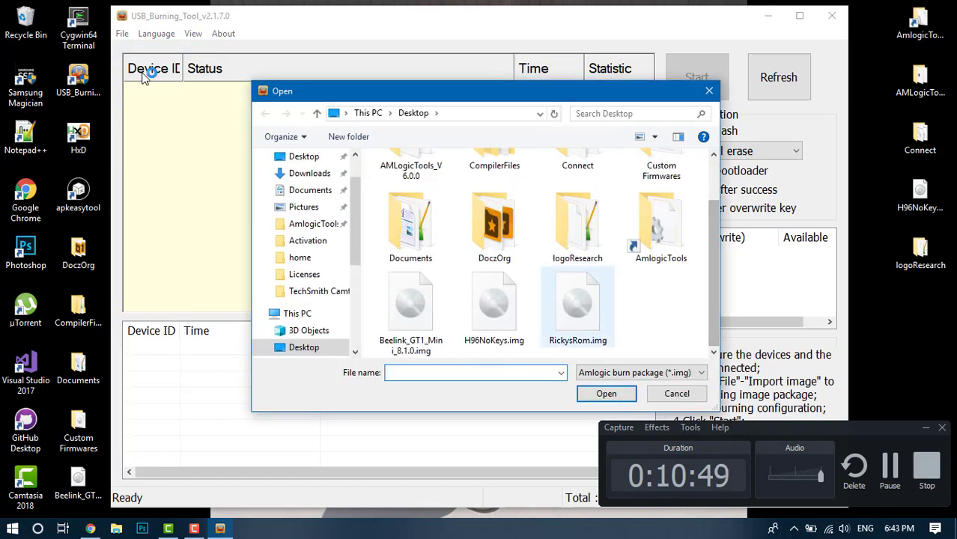
{"action": "key", "text": "Return"}
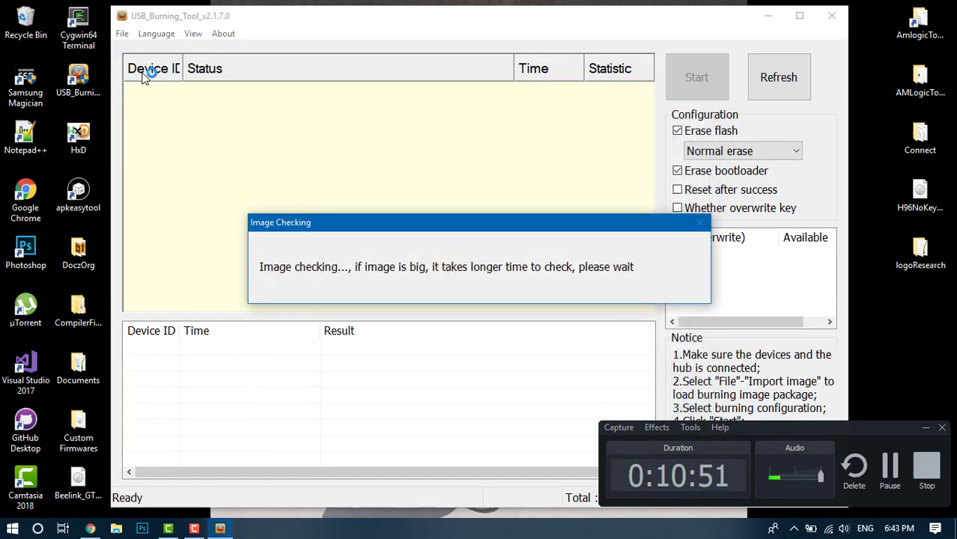